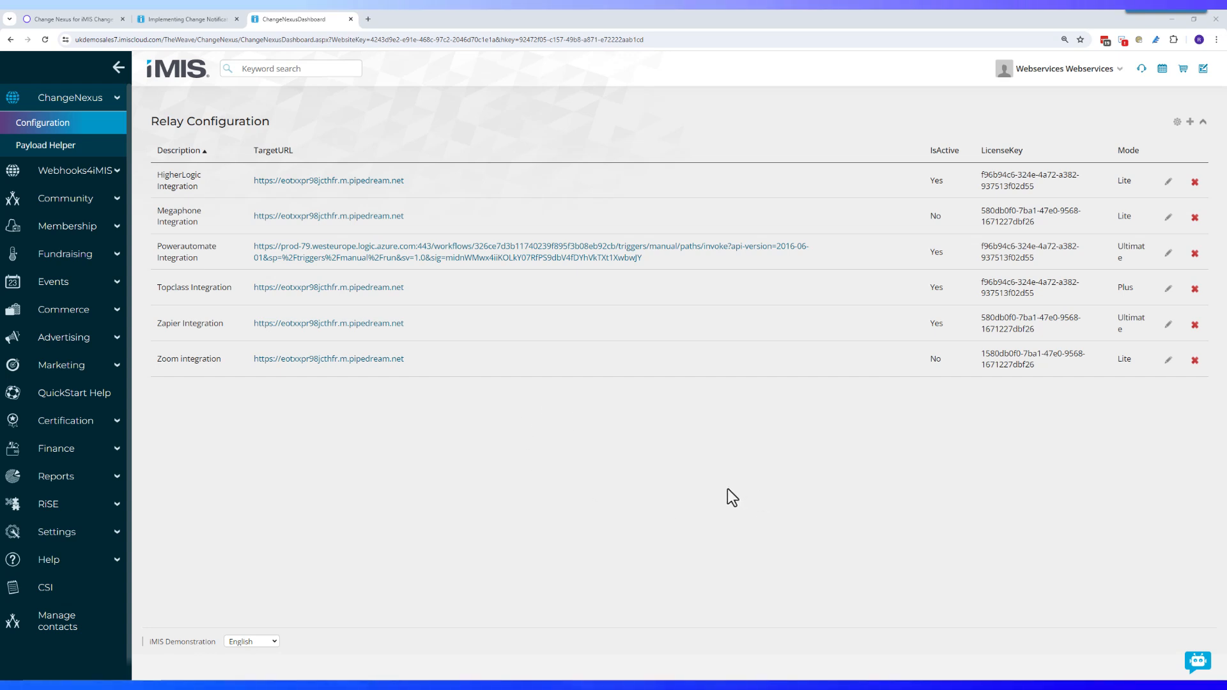
- Open the form for adding a relay configuration and examine its description, target URL, active, license key and mode fields
click(1190, 123)
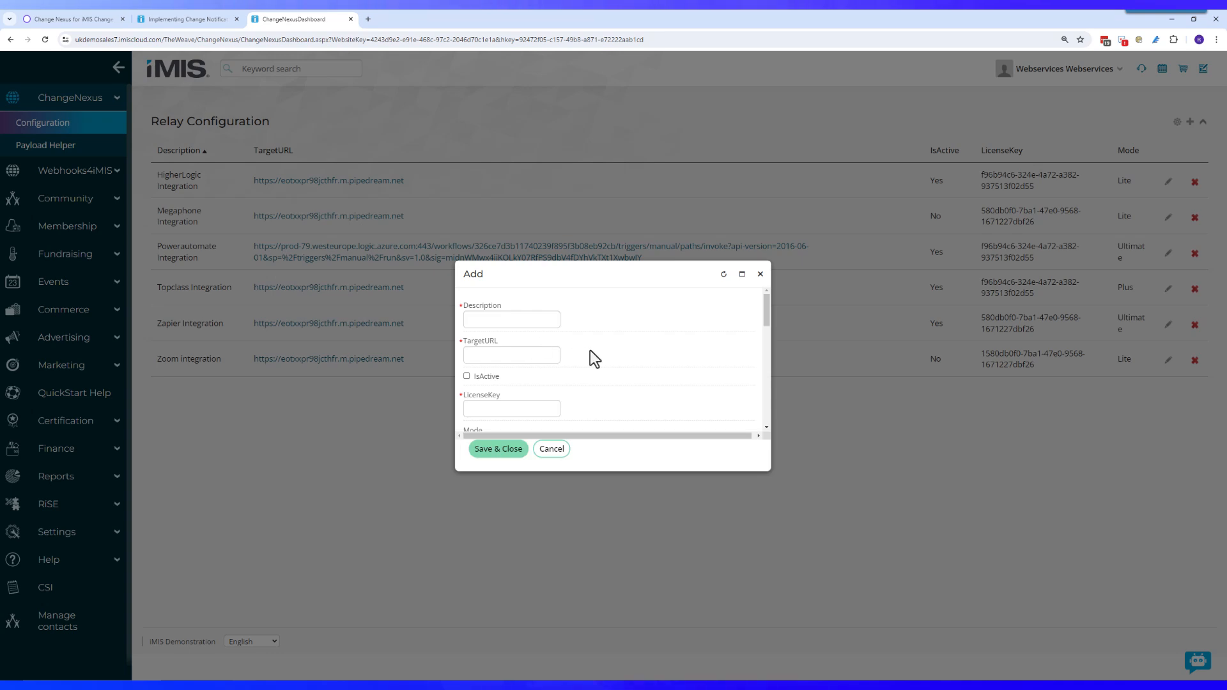
scroll(589, 350, down, 1)
scroll(581, 348, up, 1)
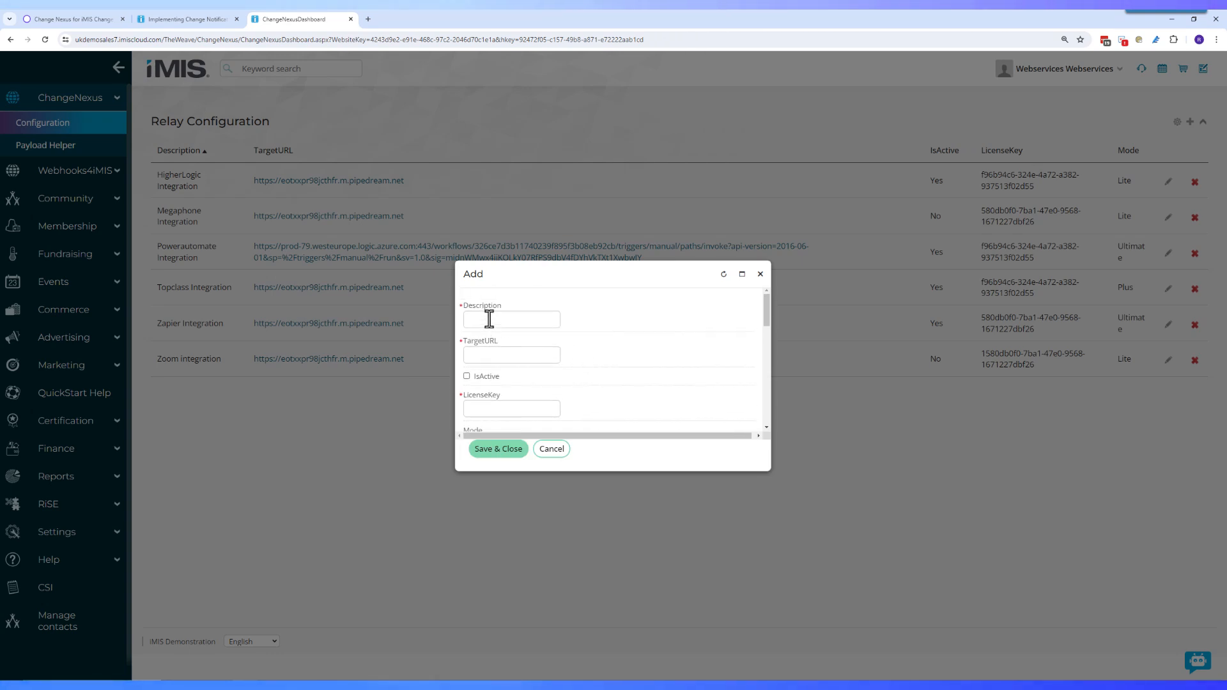
click(496, 357)
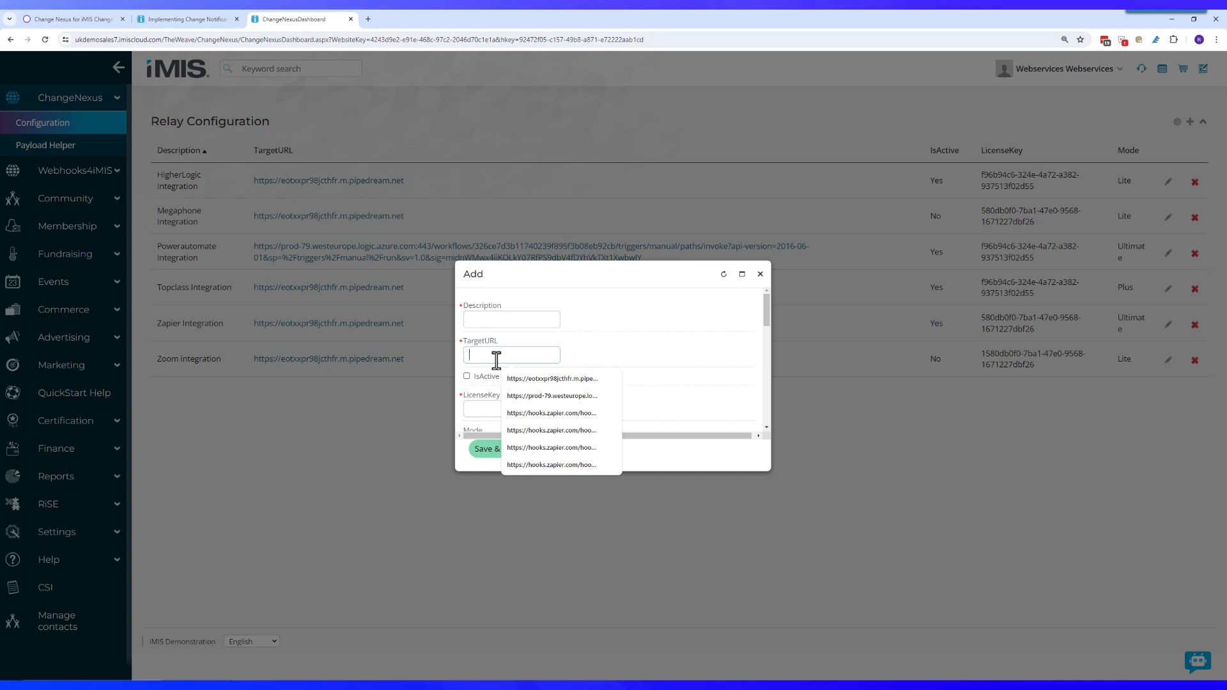
click(667, 349)
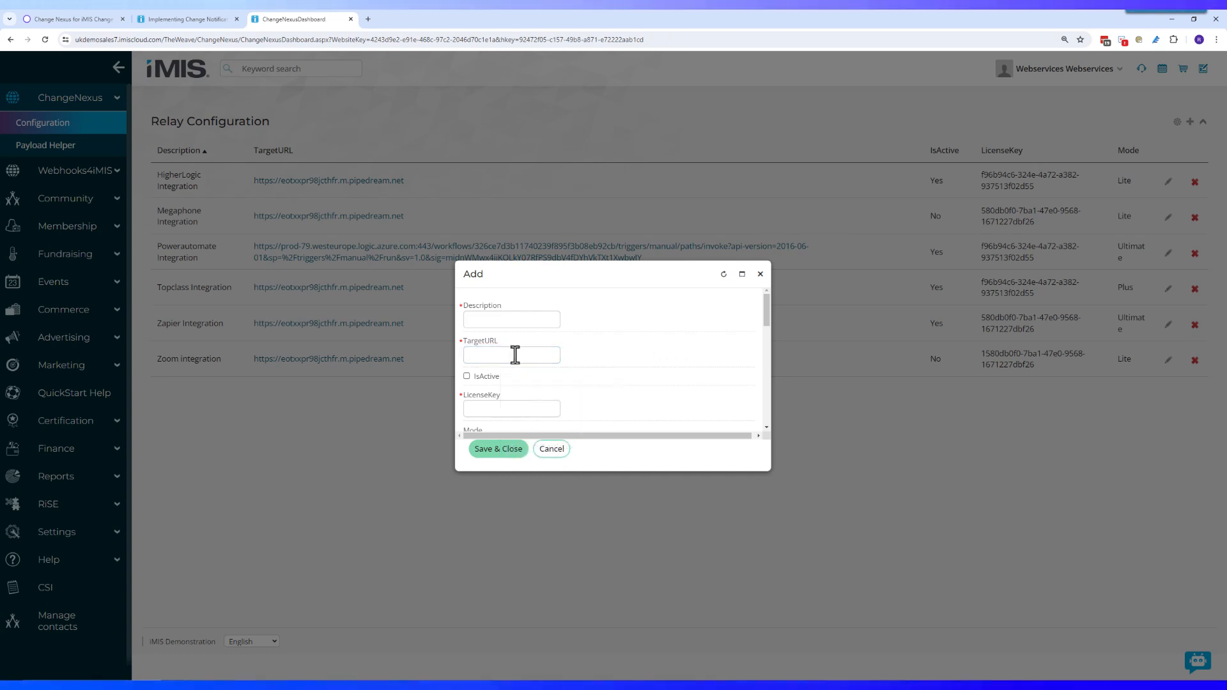
scroll(589, 354, down, 2)
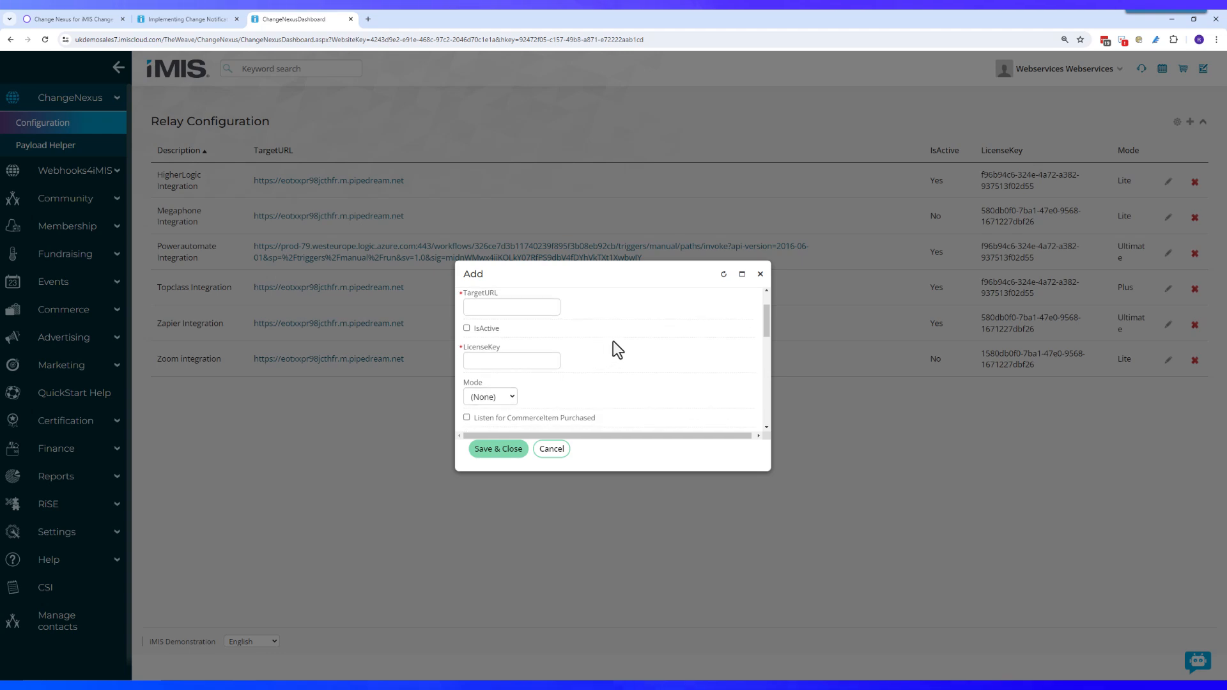
scroll(613, 341, down, 1)
scroll(612, 341, up, 1)
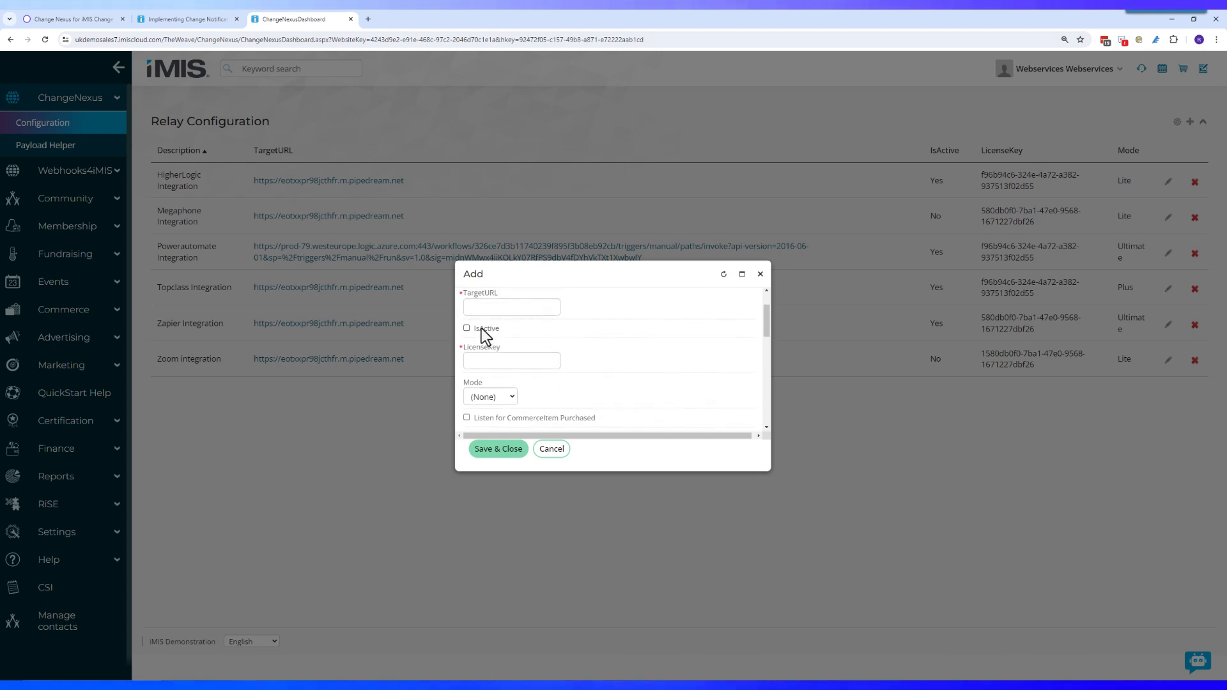
scroll(569, 327, down, 1)
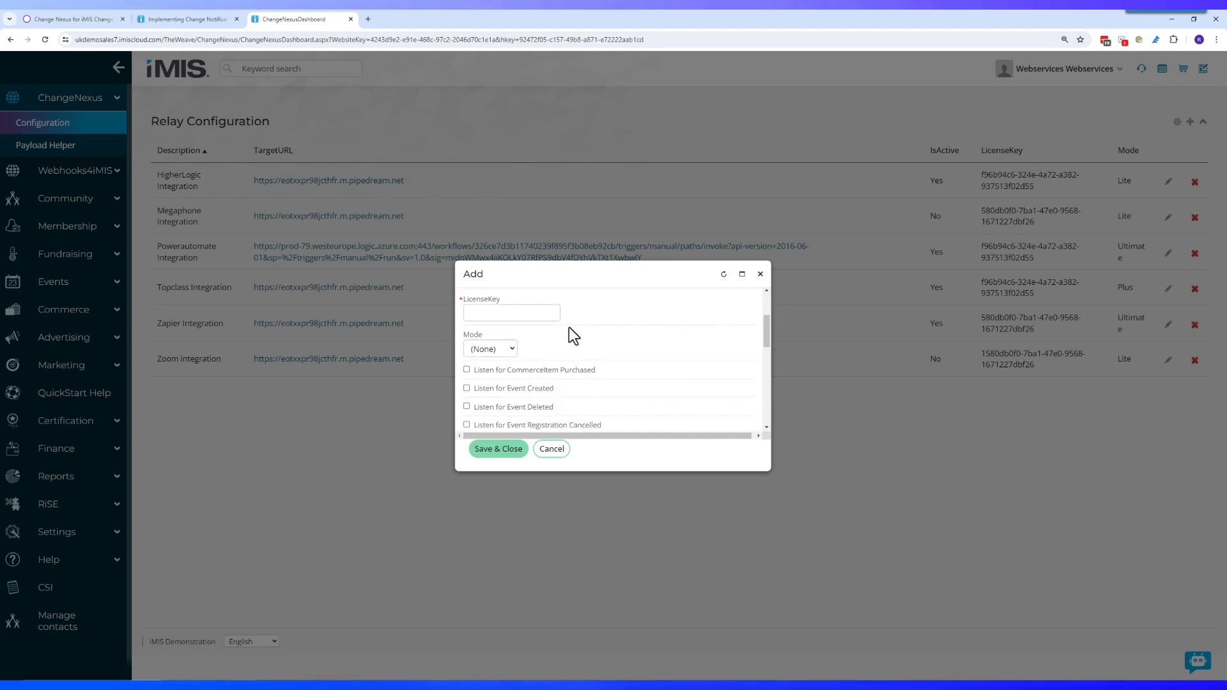
click(505, 349)
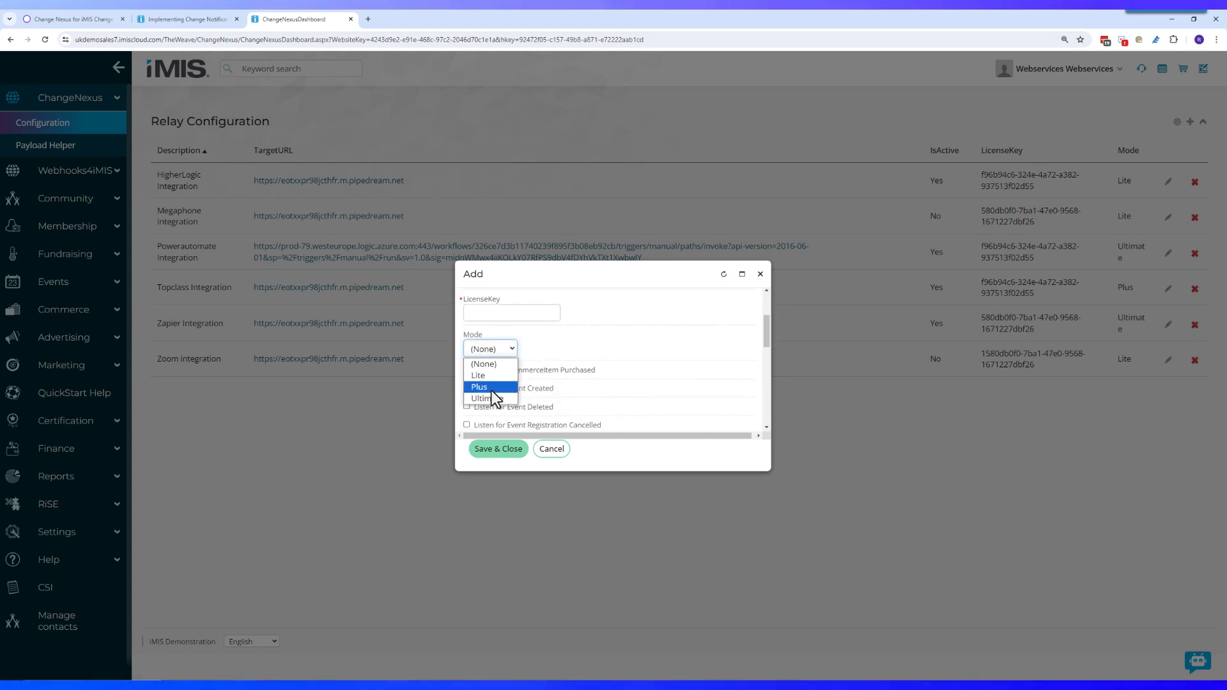
click(604, 342)
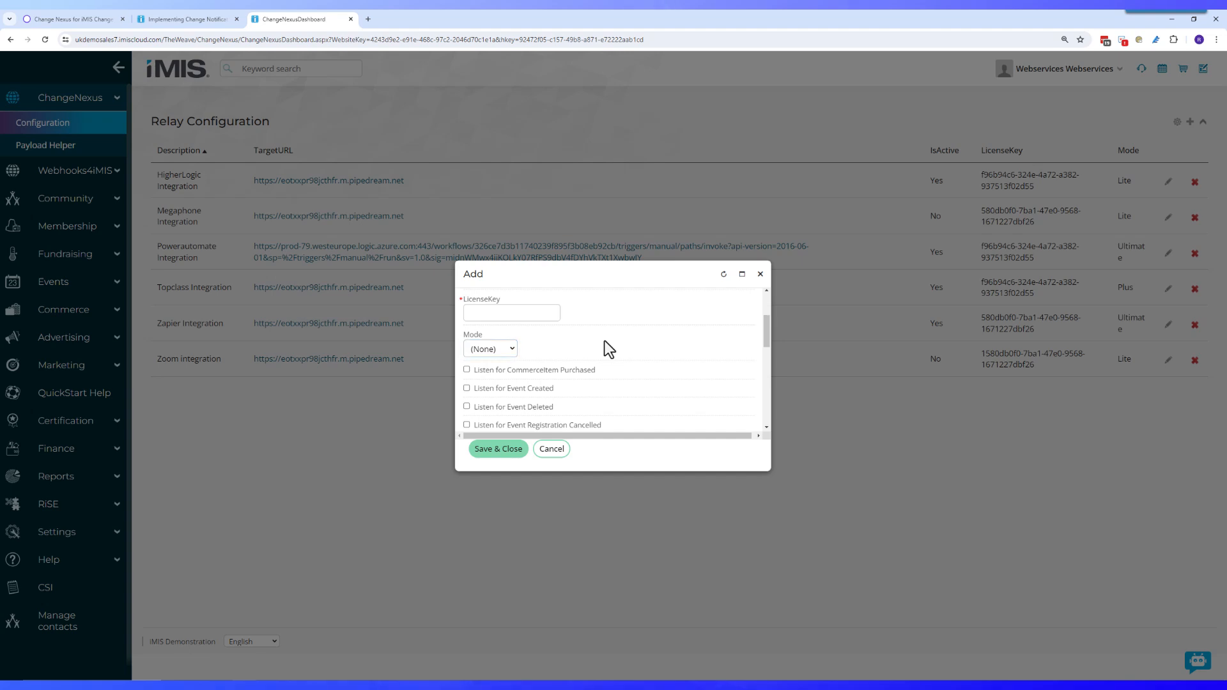
- Enlarge the Add form and review the full list of change events the relay can listen for
scroll(605, 342, down, 3)
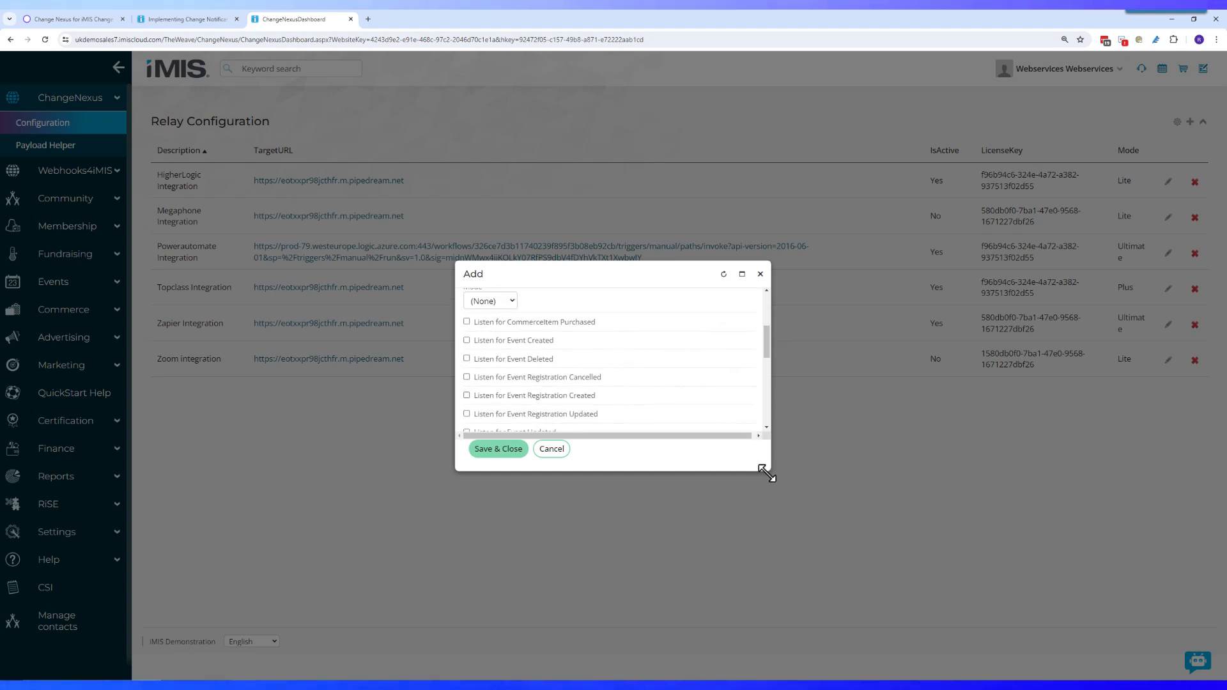
drag(765, 473, 761, 675)
scroll(693, 537, down, 2)
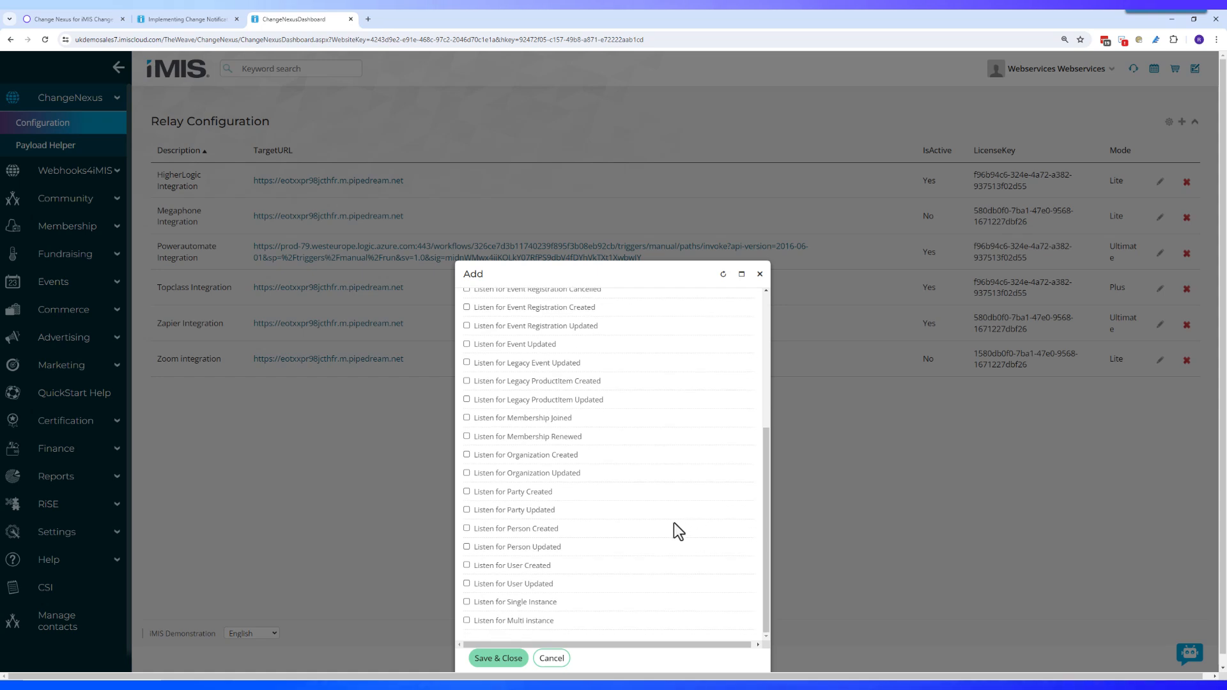
scroll(670, 517, up, 2)
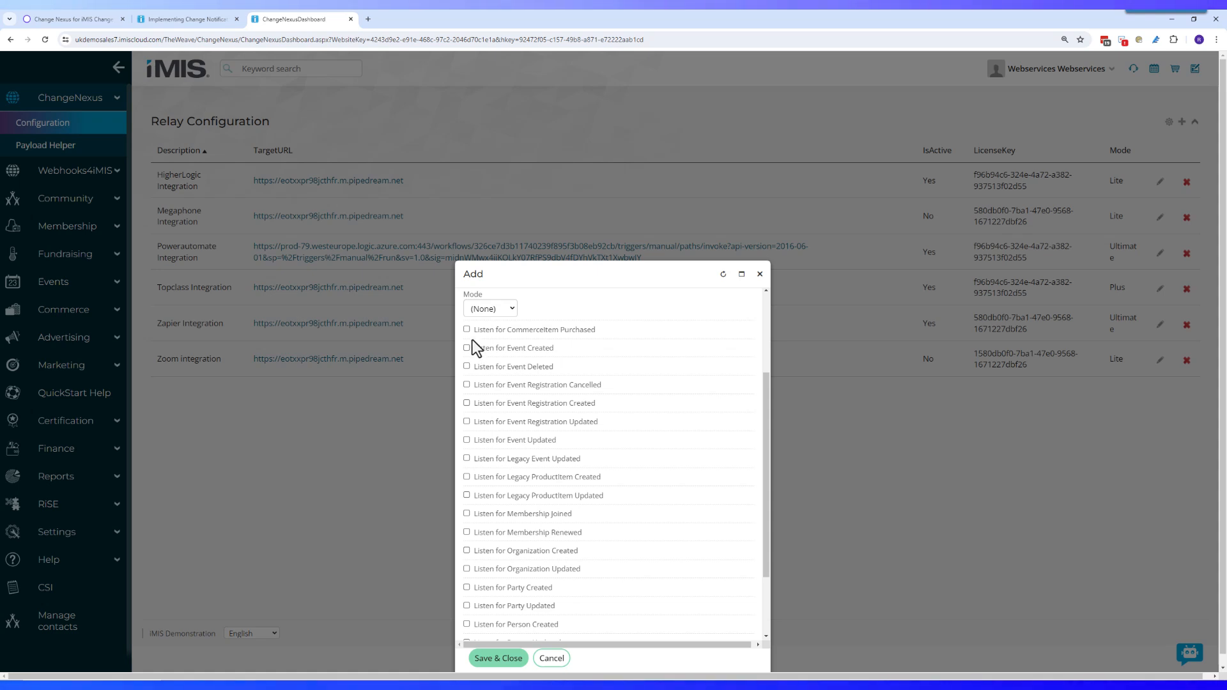
scroll(472, 347, down, 2)
scroll(492, 474, up, 3)
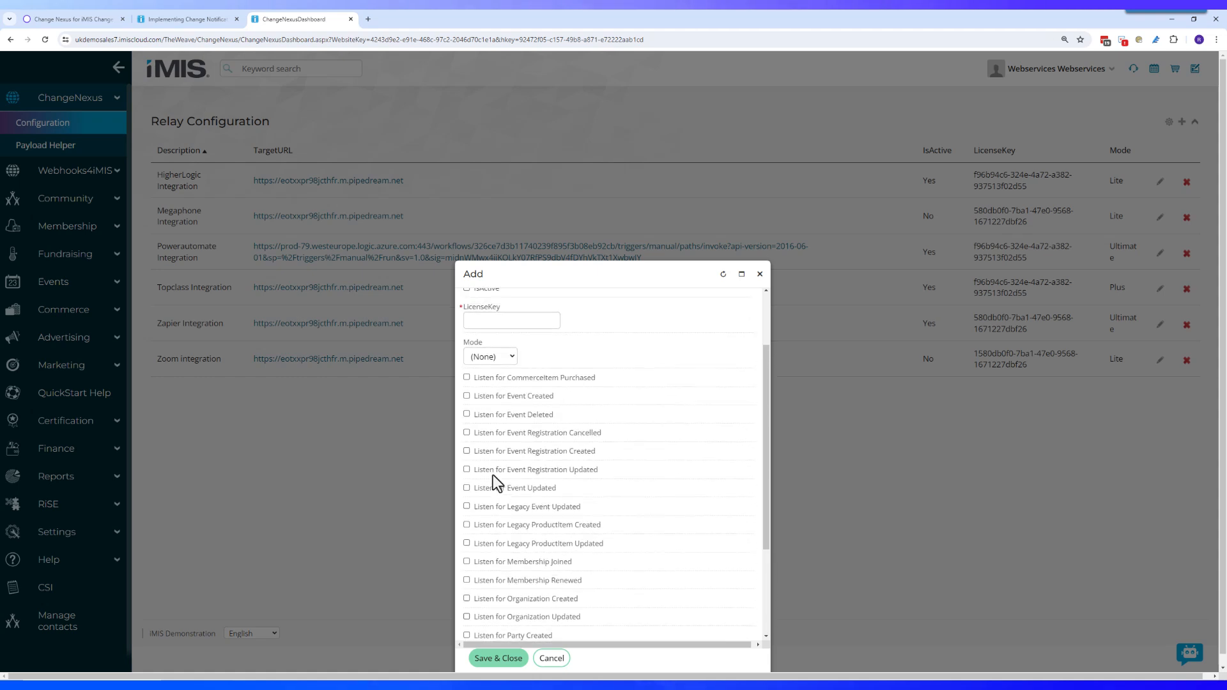
scroll(490, 427, up, 2)
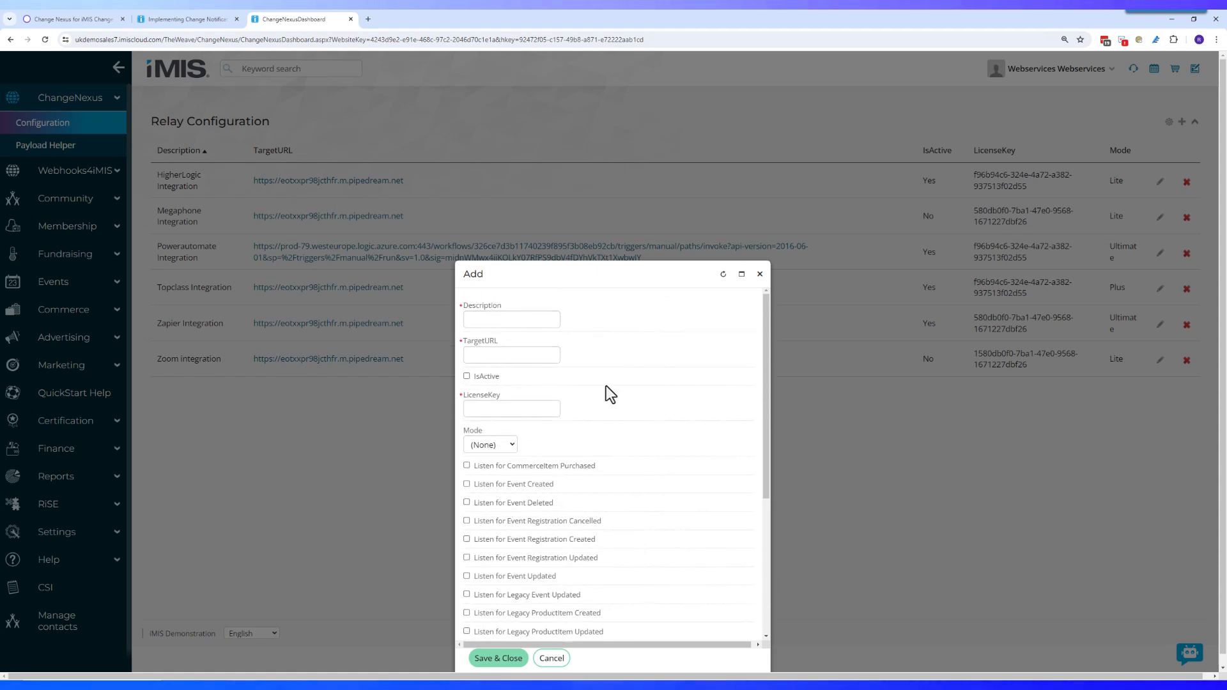
scroll(572, 379, down, 3)
scroll(573, 380, down, 2)
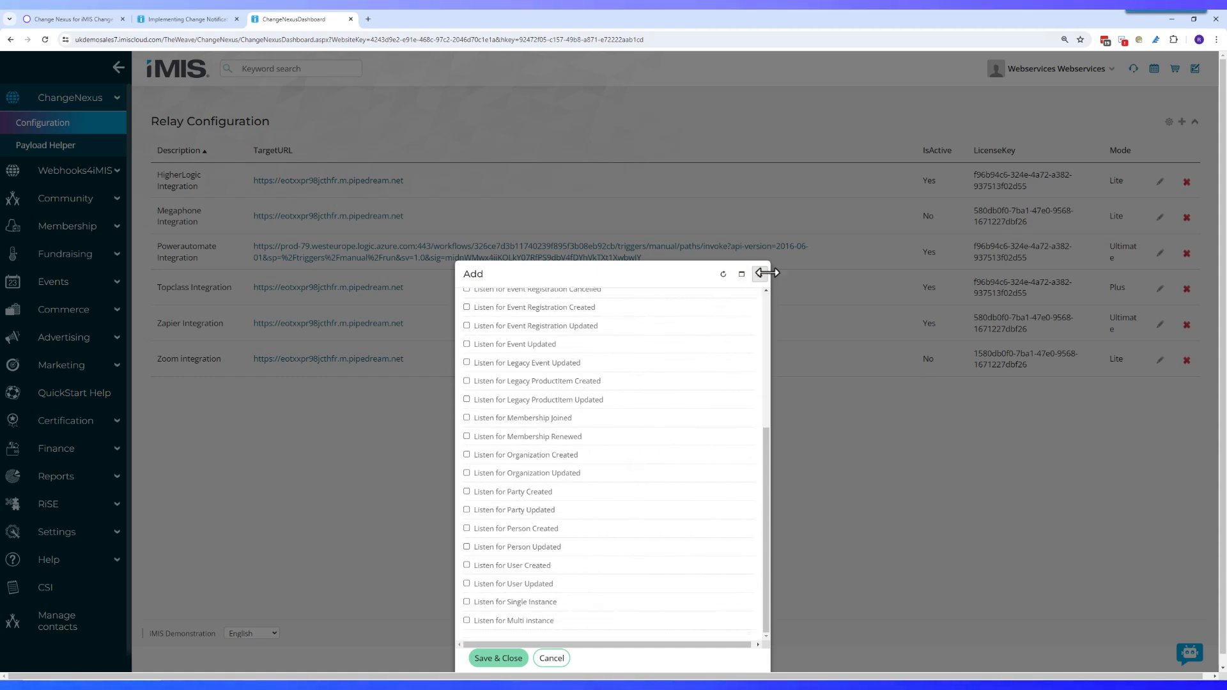
scroll(543, 443, up, 5)
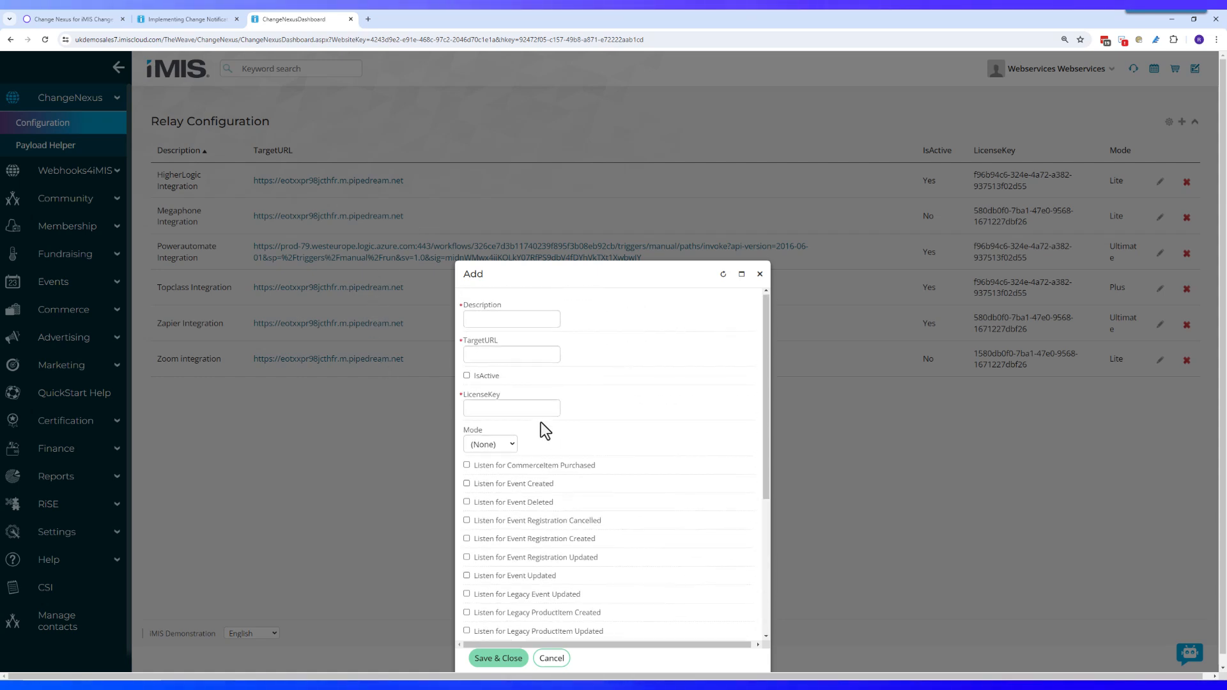
- Review the Mode choices alongside the listener options, and close the Add form without saving
click(503, 446)
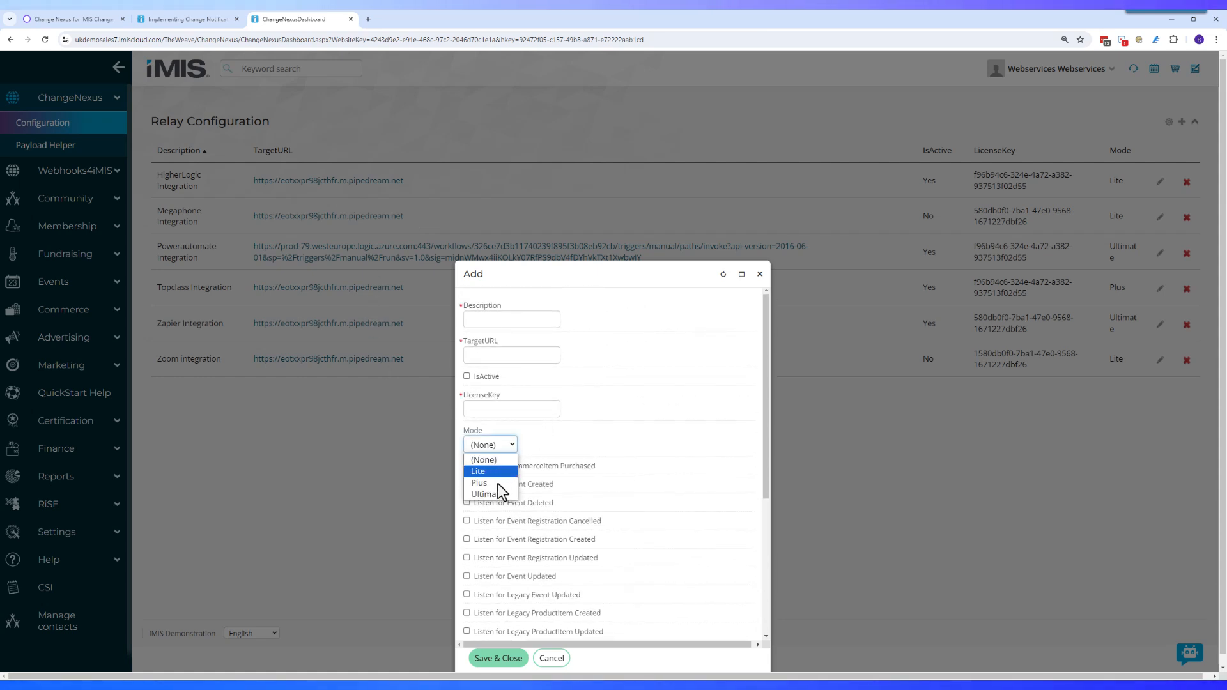
click(725, 480)
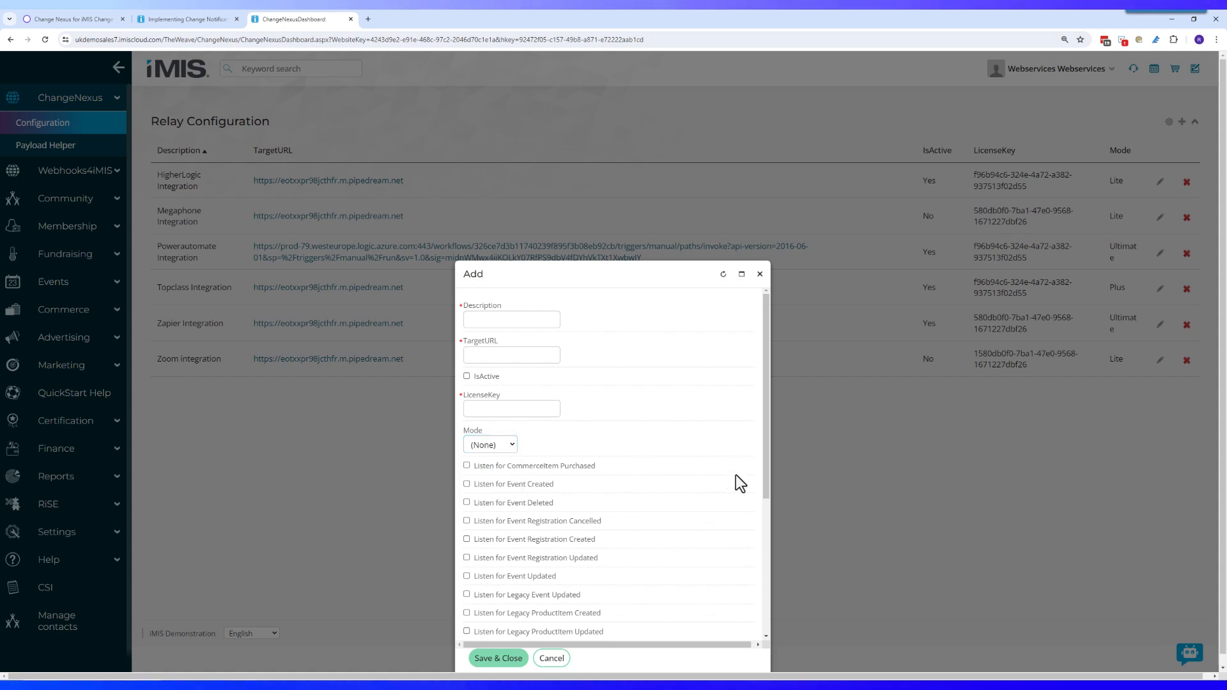
drag(765, 486, 766, 558)
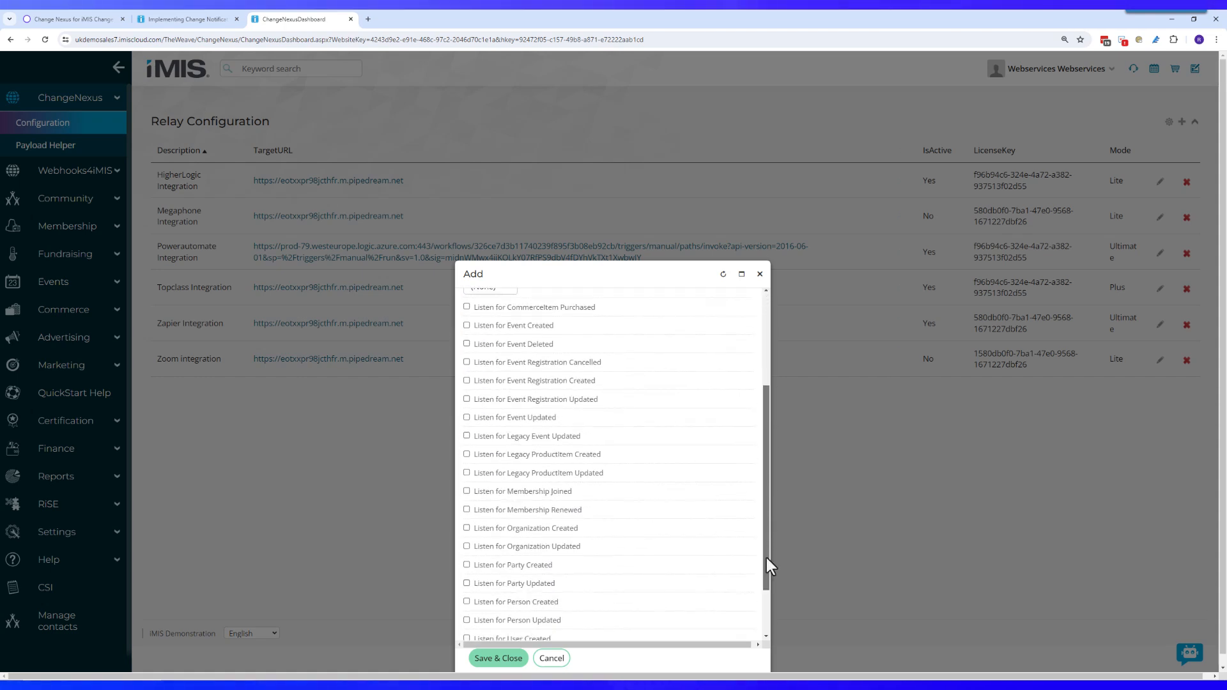
scroll(553, 478, up, 5)
click(490, 446)
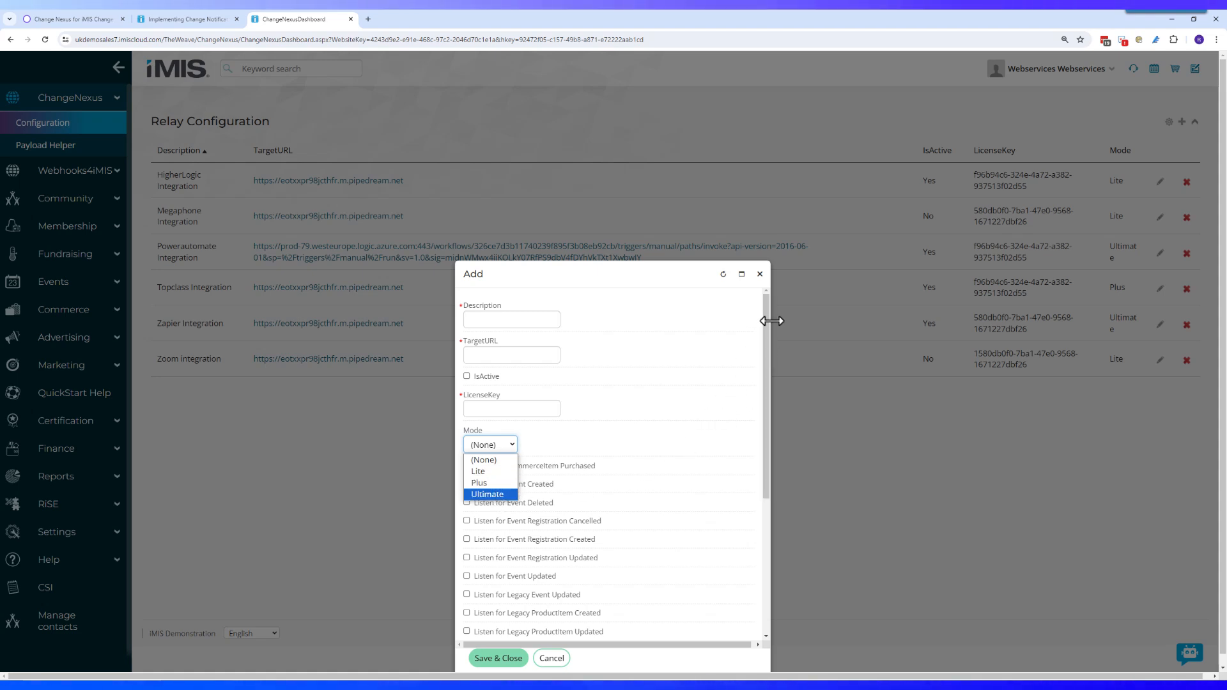
click(756, 280)
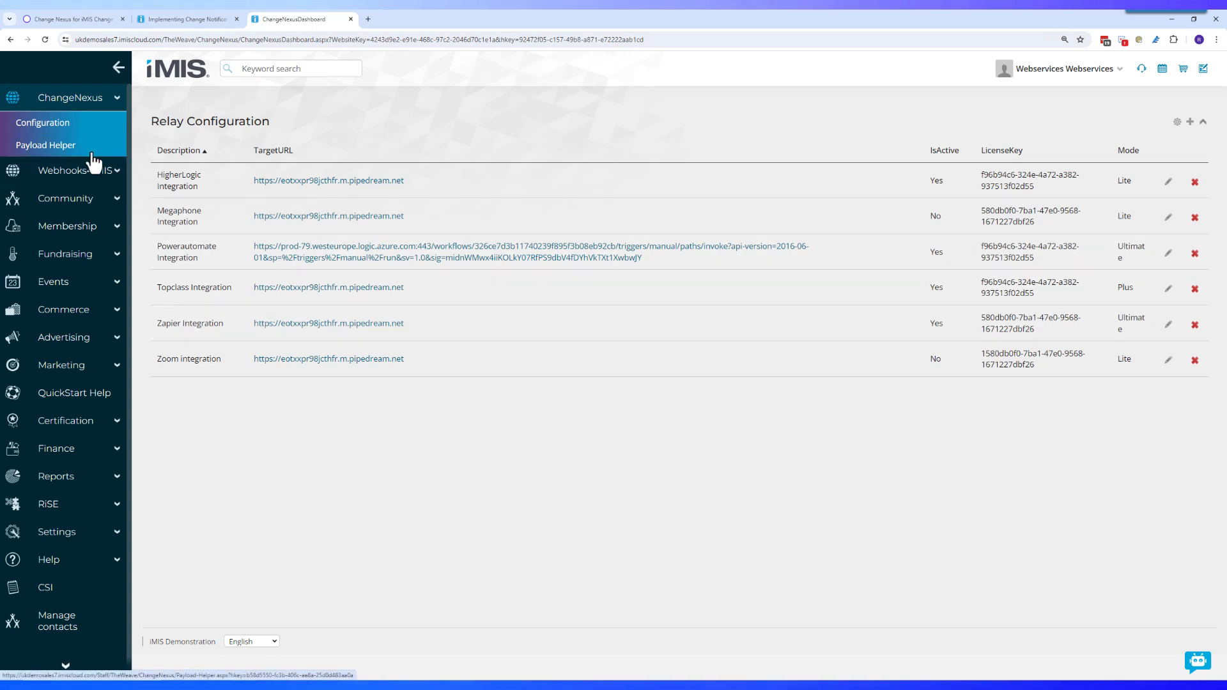
- Start a new event from scratch in the Events area and give it the event code MyNewEvent
click(100, 205)
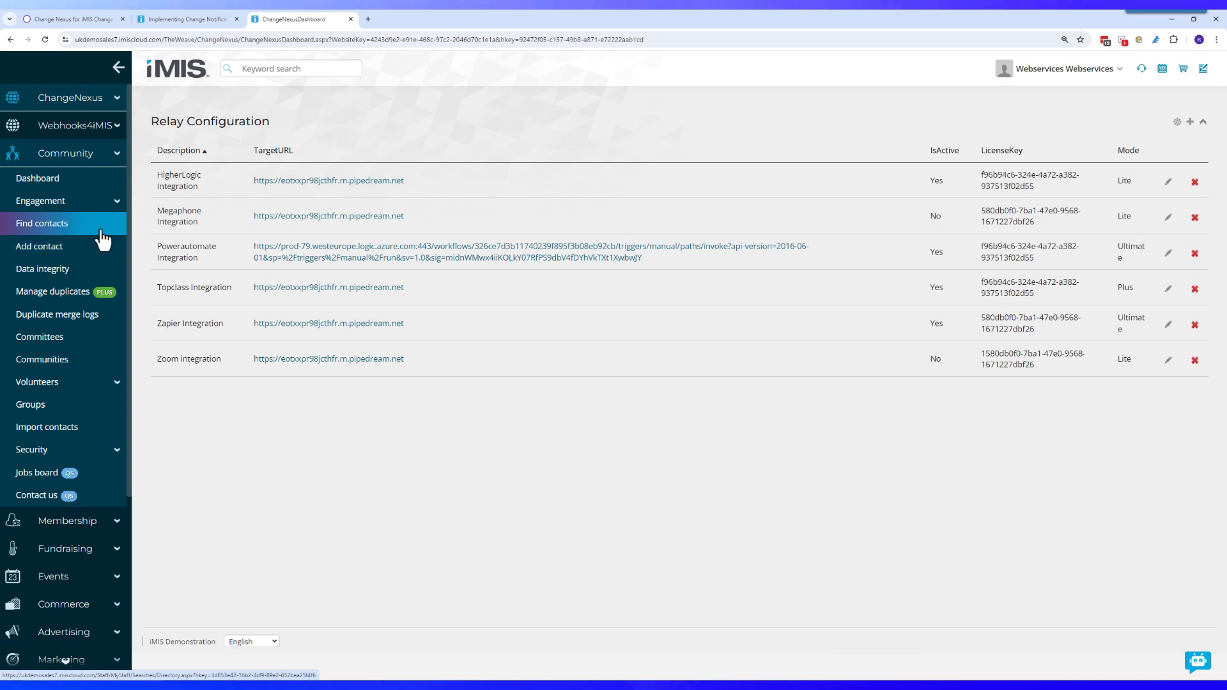
click(115, 580)
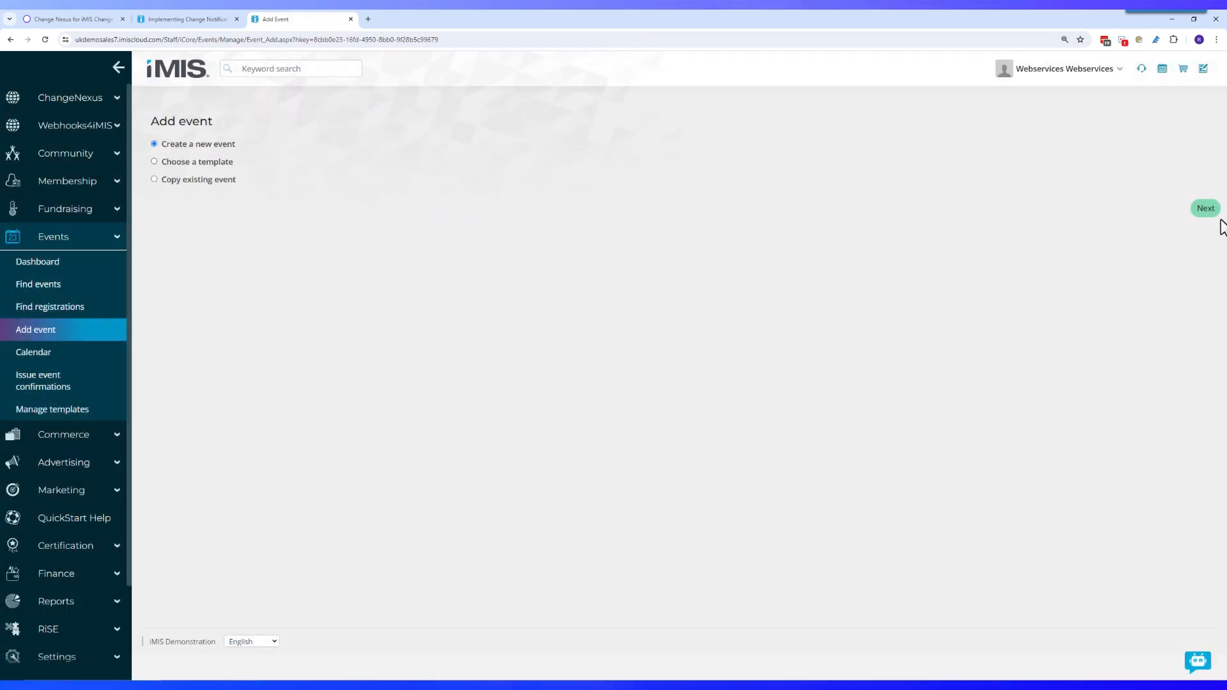
click(1207, 211)
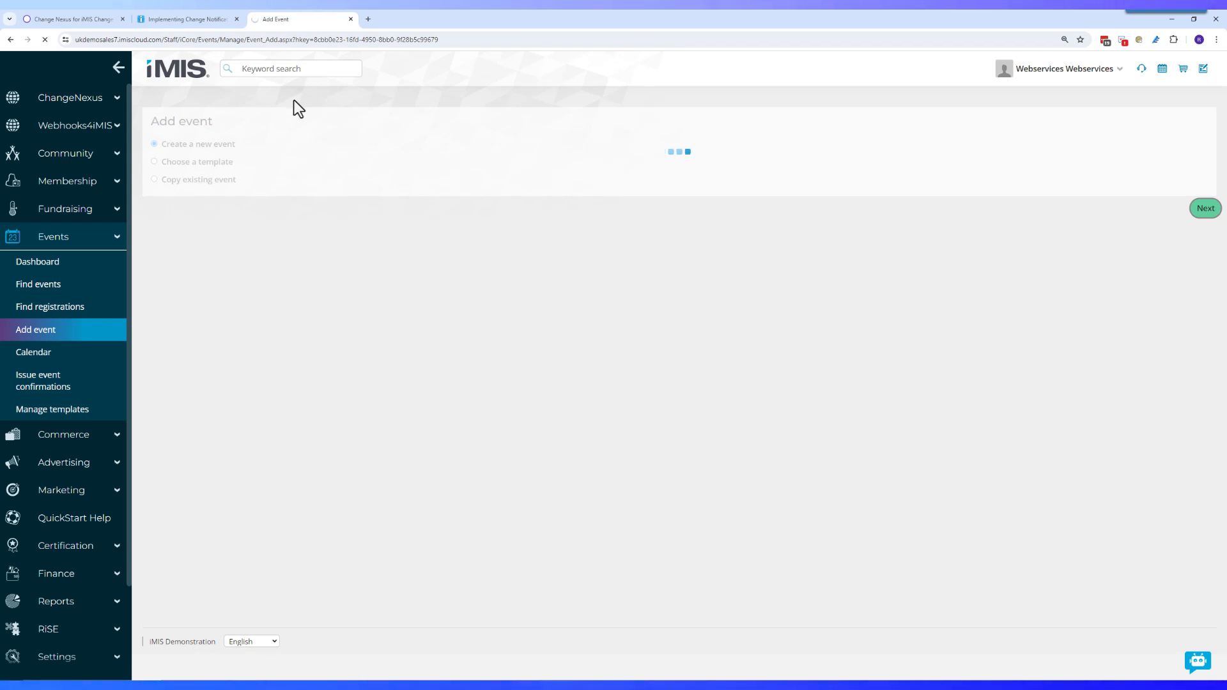
click(268, 182)
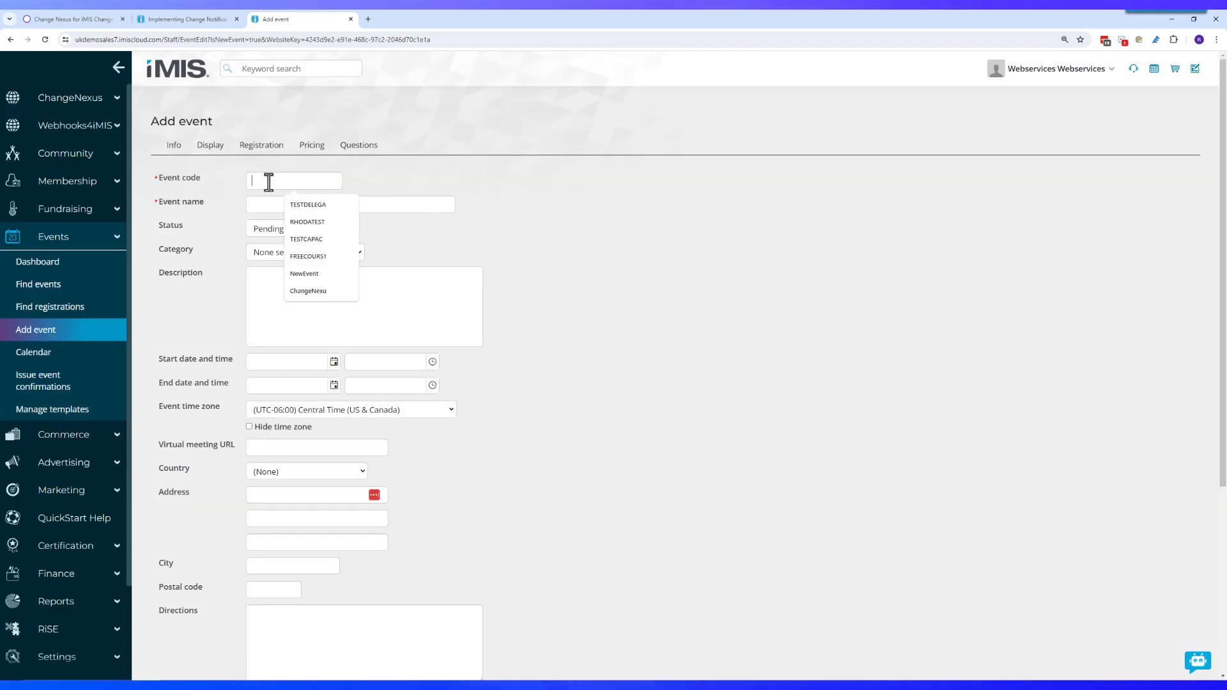
text(MyNewEvent)
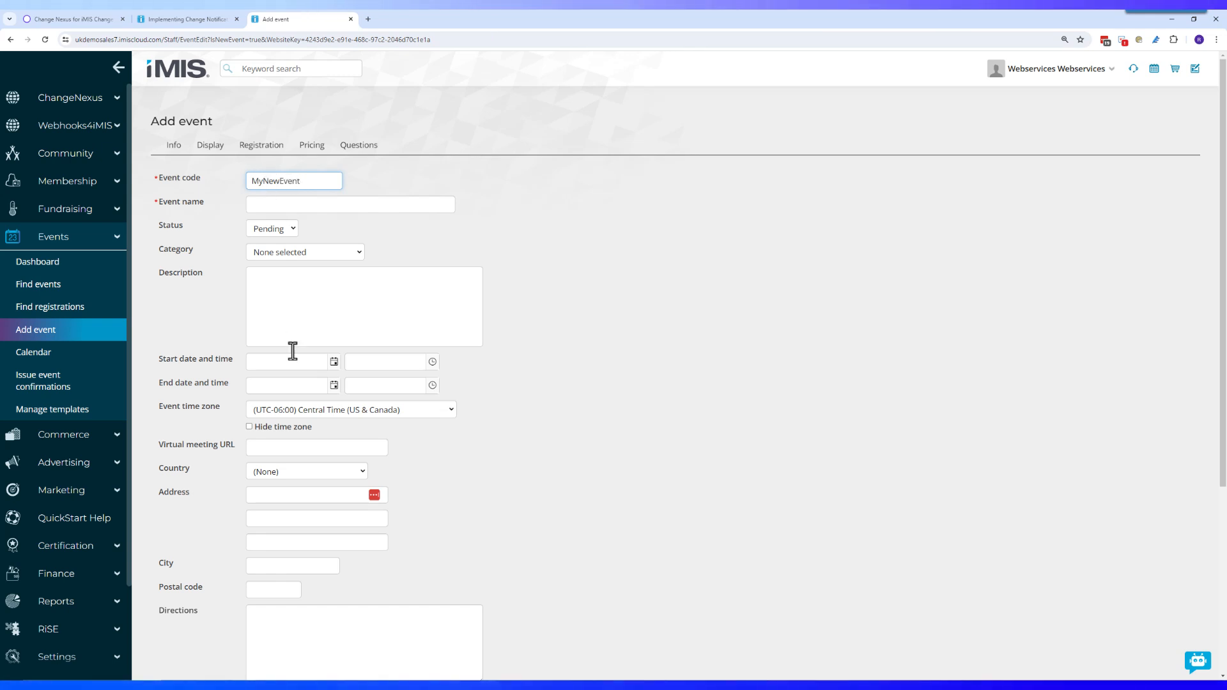
- Set both the start date and the end date of the event to 22/08/2024
click(334, 362)
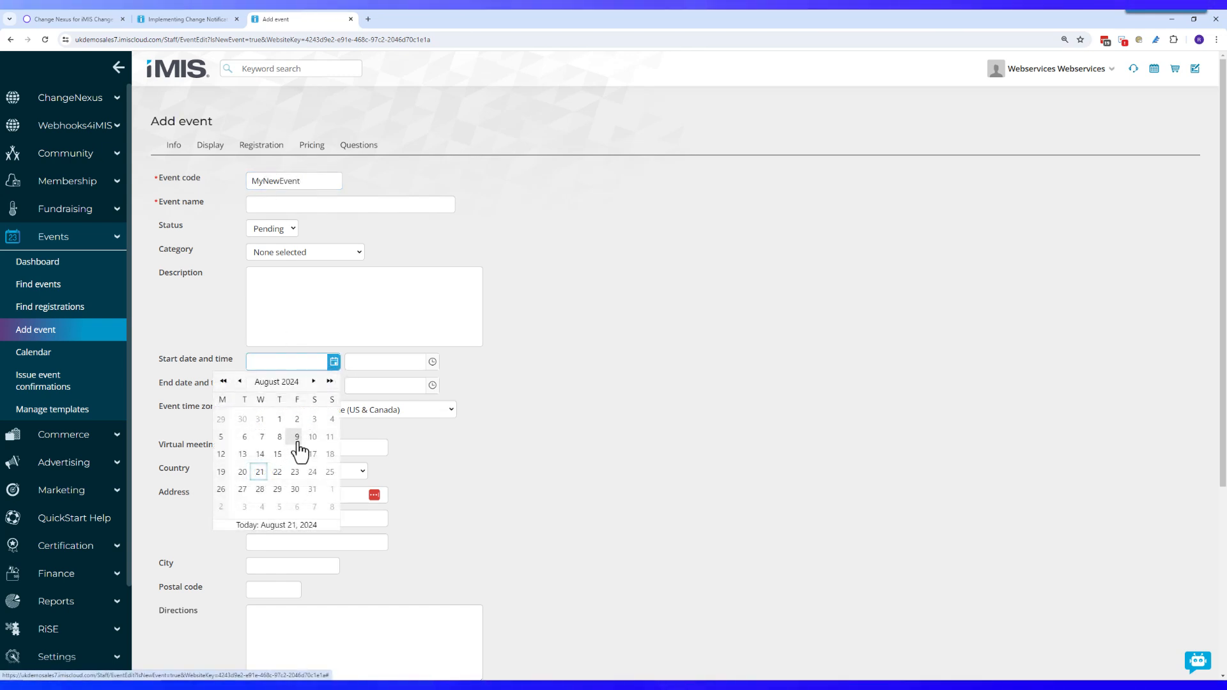
click(277, 472)
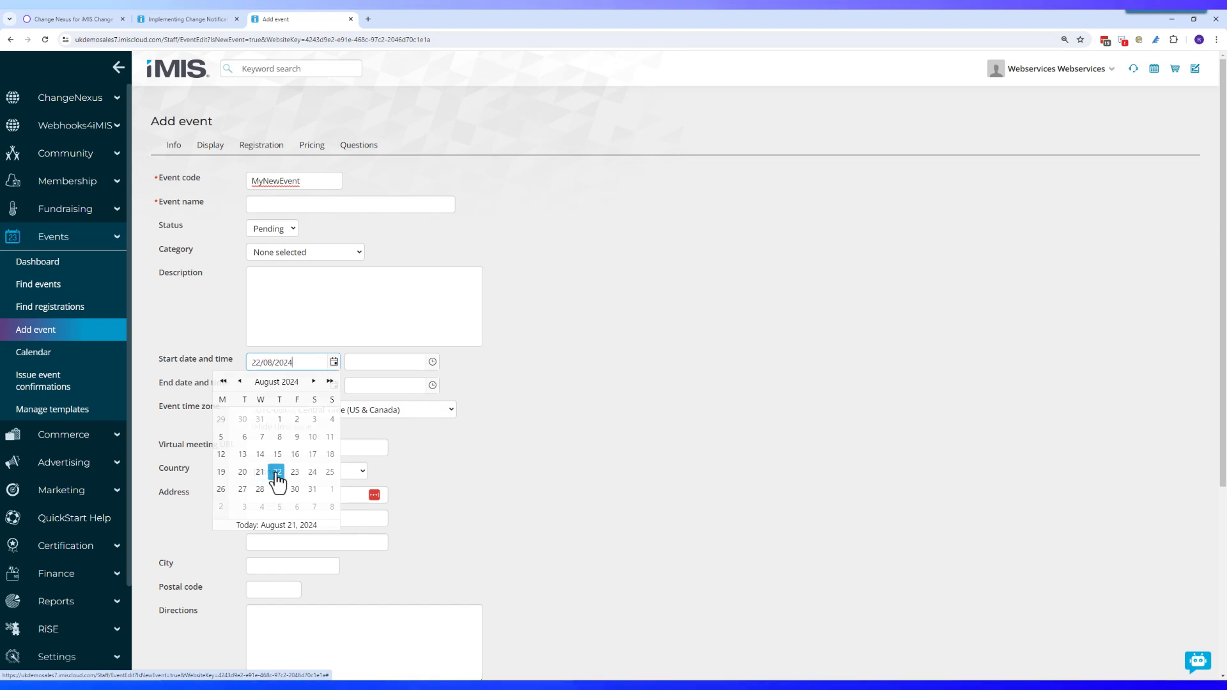
click(334, 385)
click(277, 496)
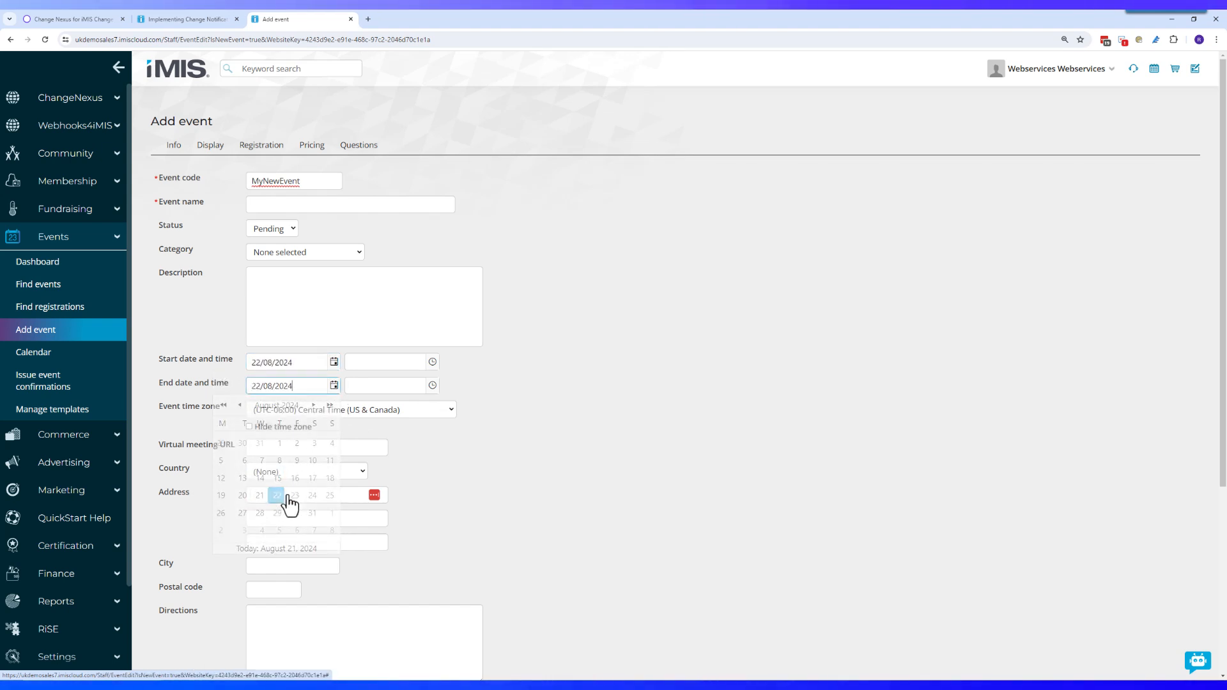
- Try to save and exit the event, and enter "My New event" as its event name
scroll(428, 446, down, 5)
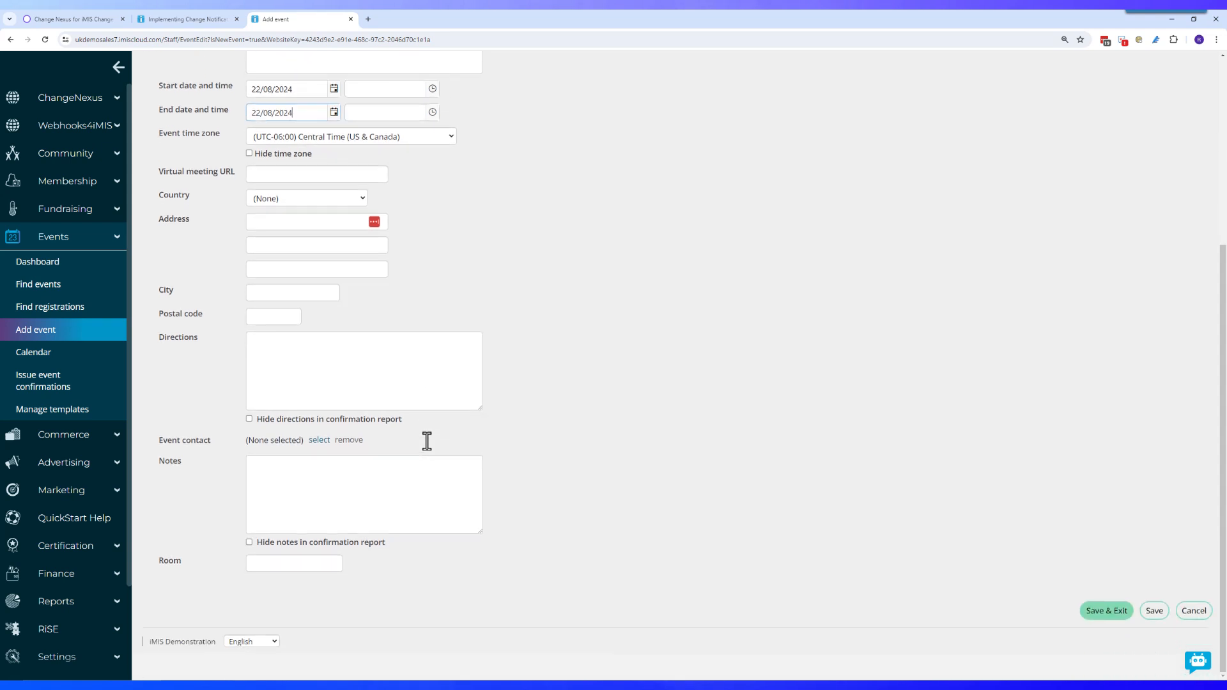
scroll(427, 440, up, 5)
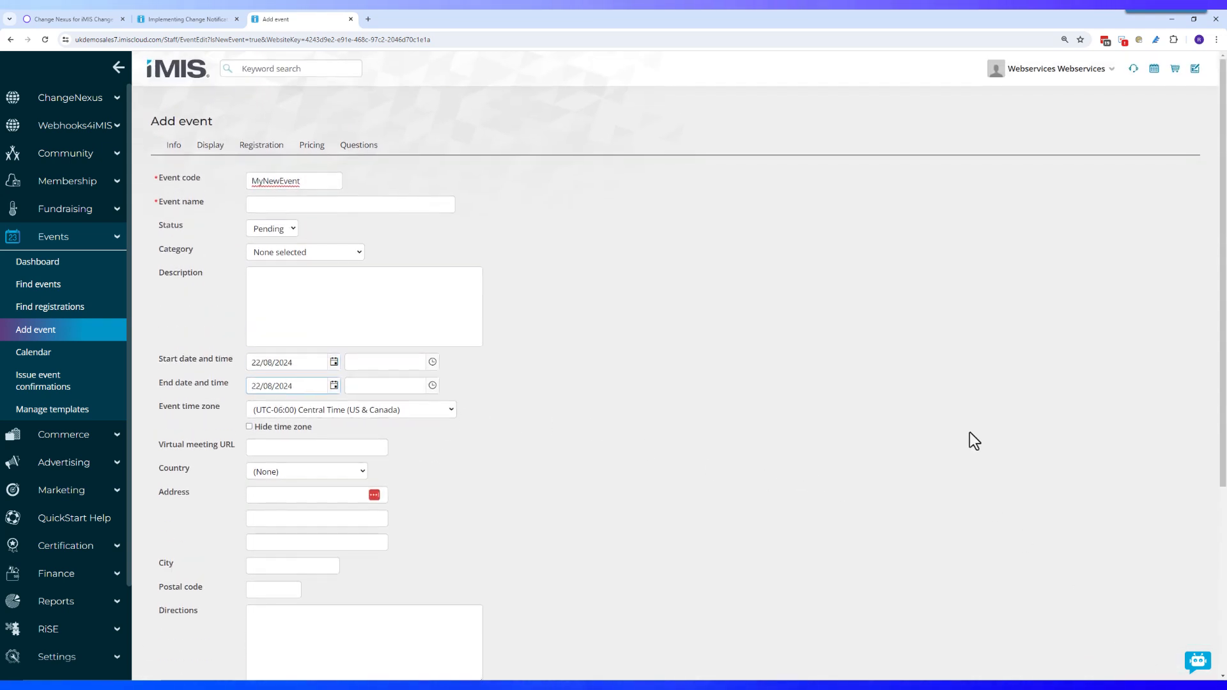
scroll(1013, 361, down, 5)
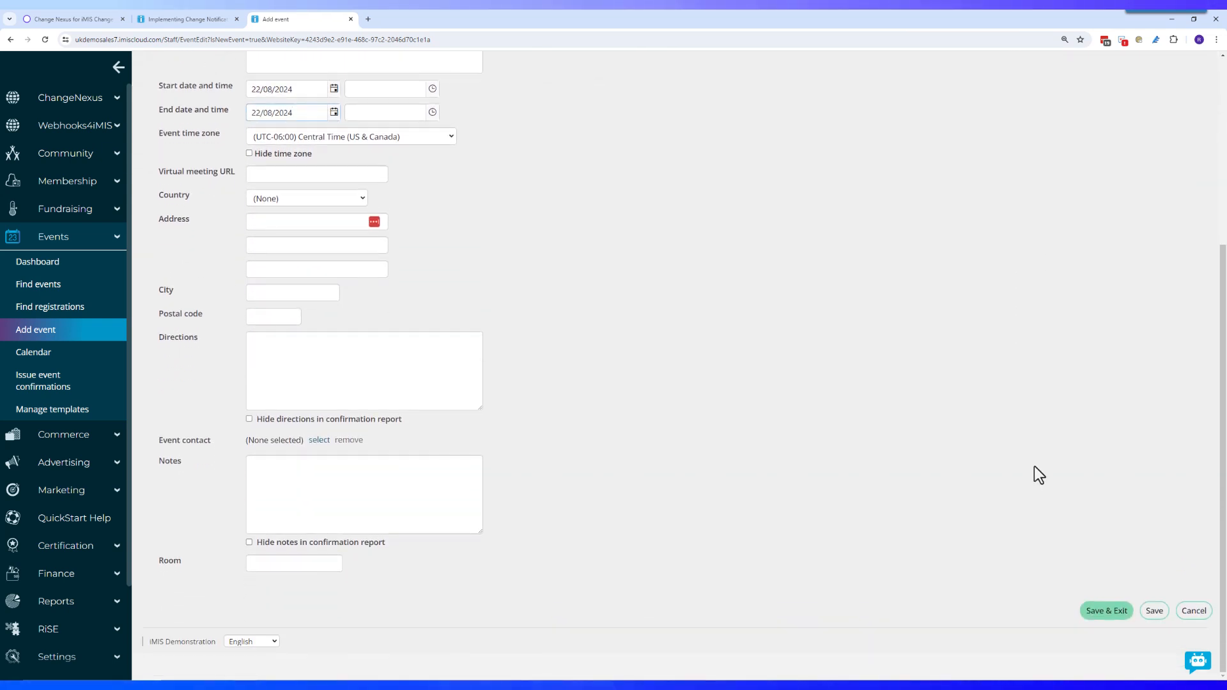
click(1097, 614)
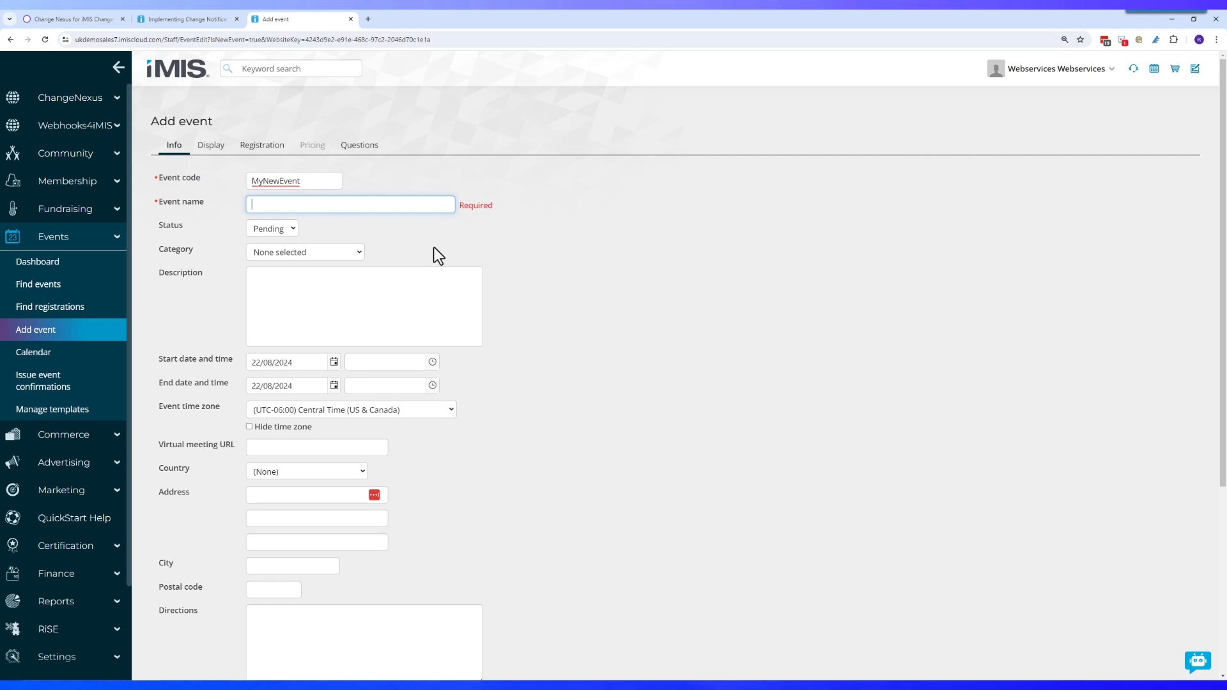
text(My New)
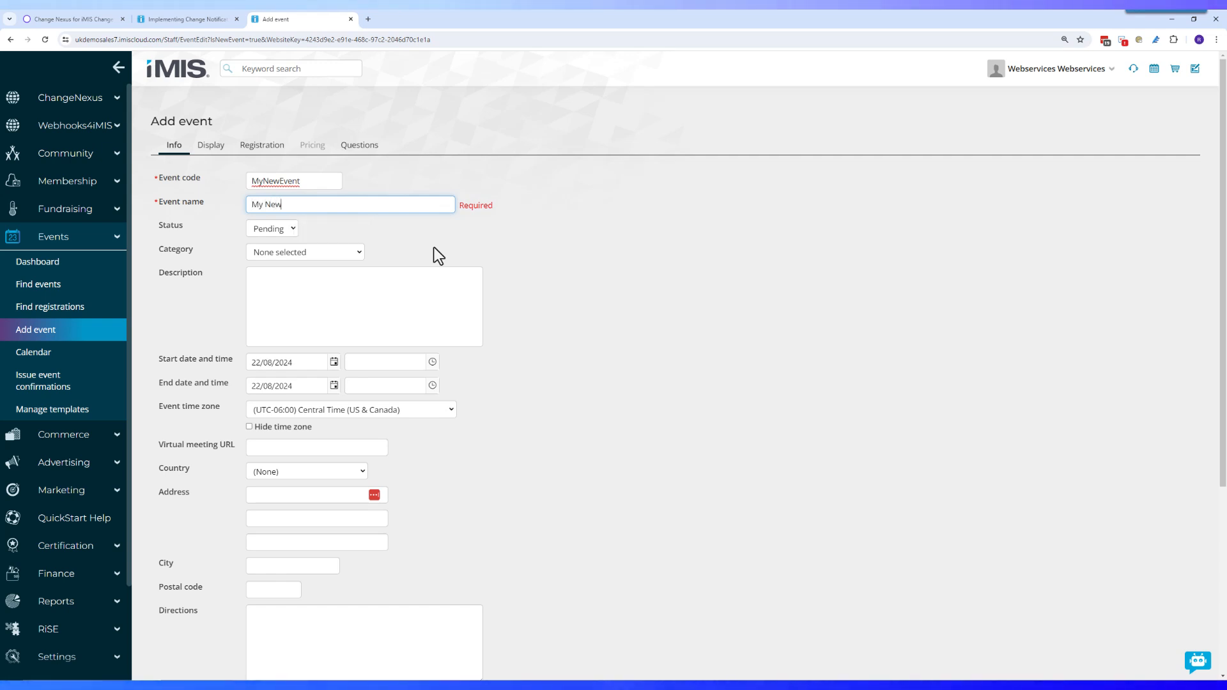
text( event)
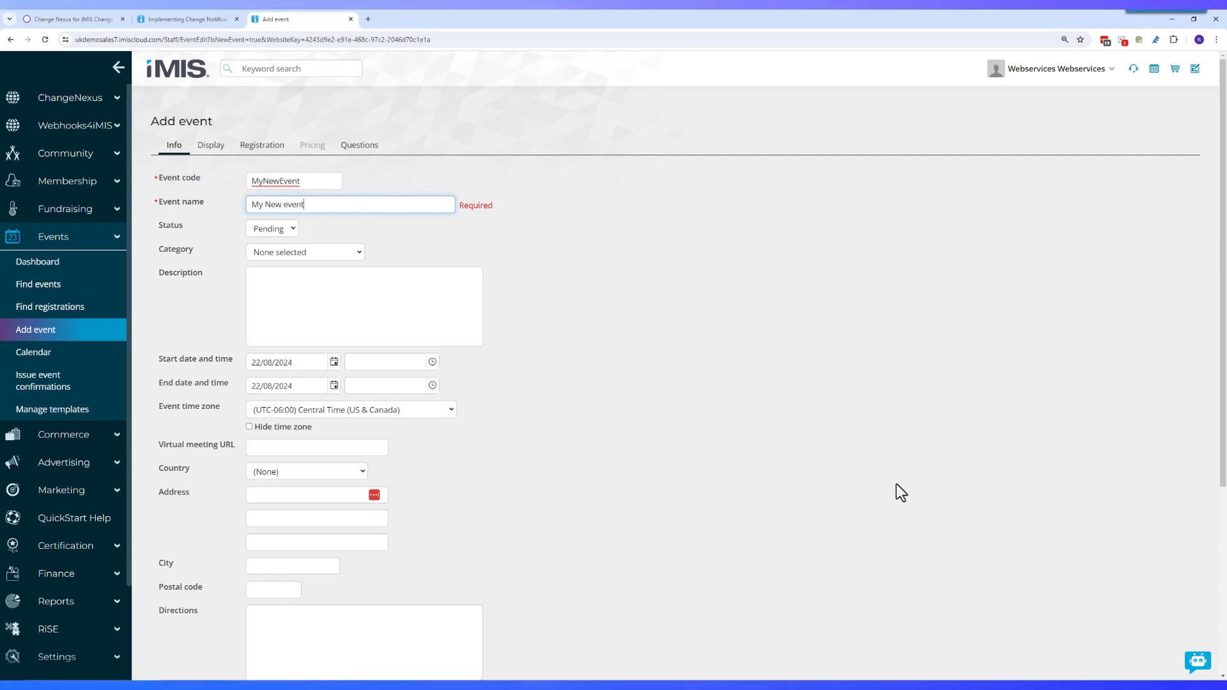
- Save the new event and exit its edit form
scroll(1099, 572, down, 4)
click(1122, 612)
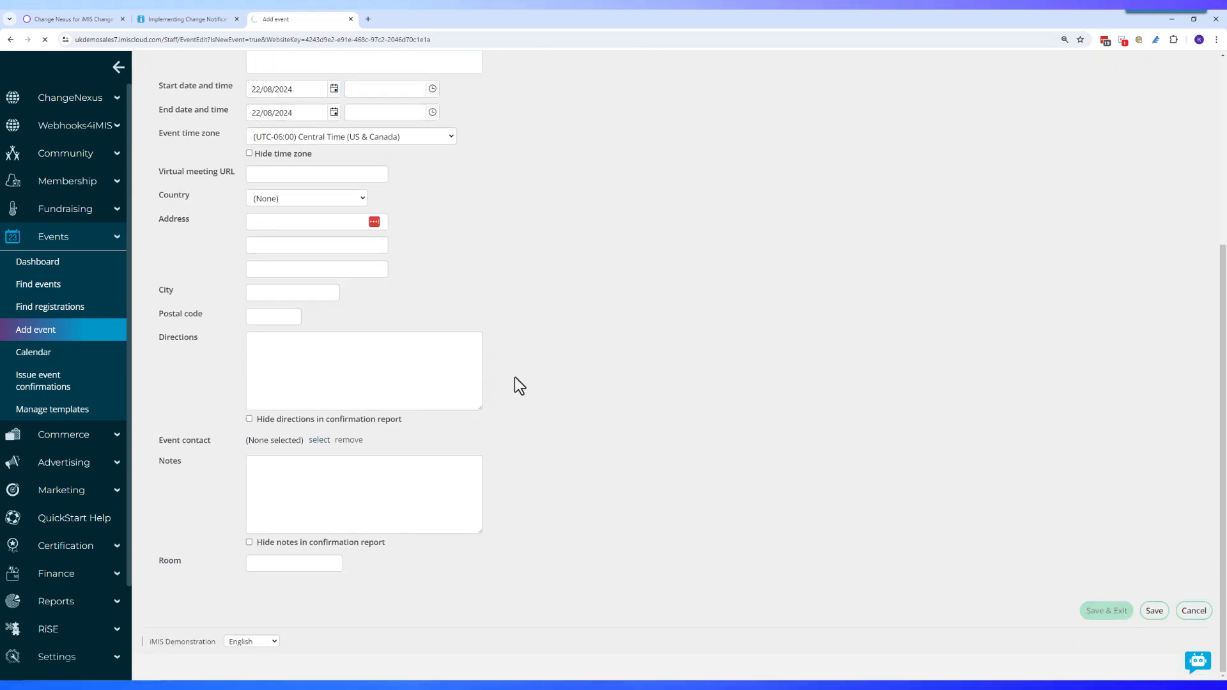
- Open the Pipedream RequestBin workflow inspector in a new browser tab and dismiss the Projects feature announcement
click(369, 18)
text(p)
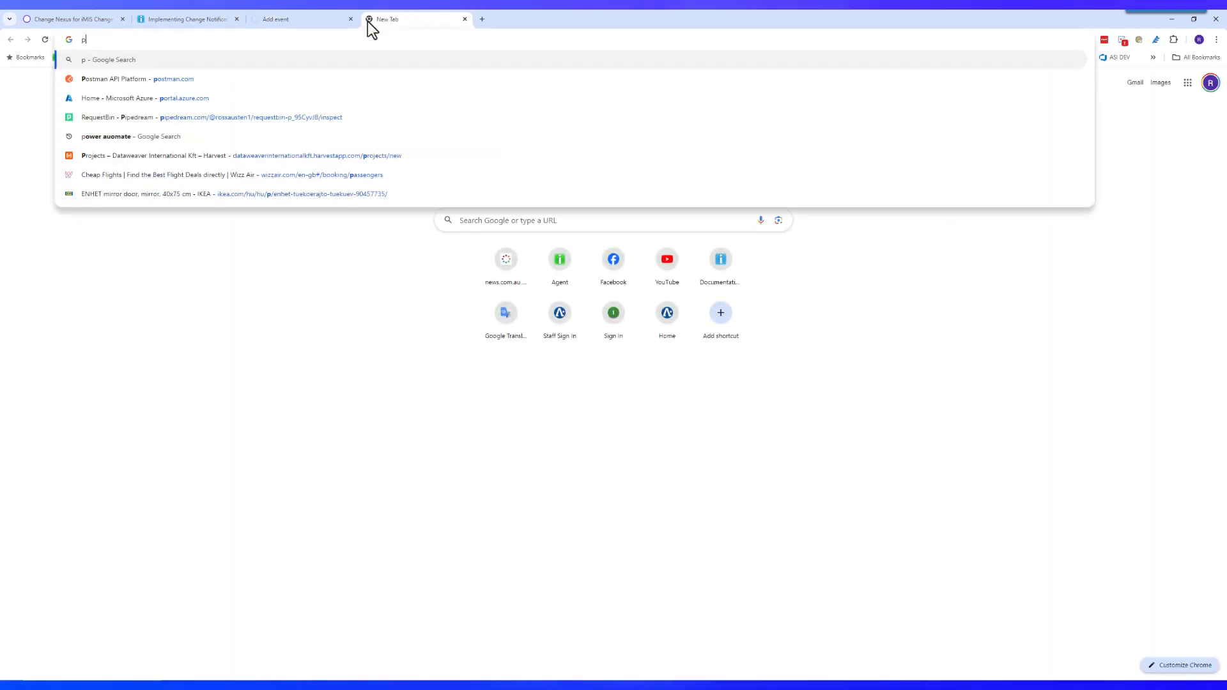
text(i)
key(Return)
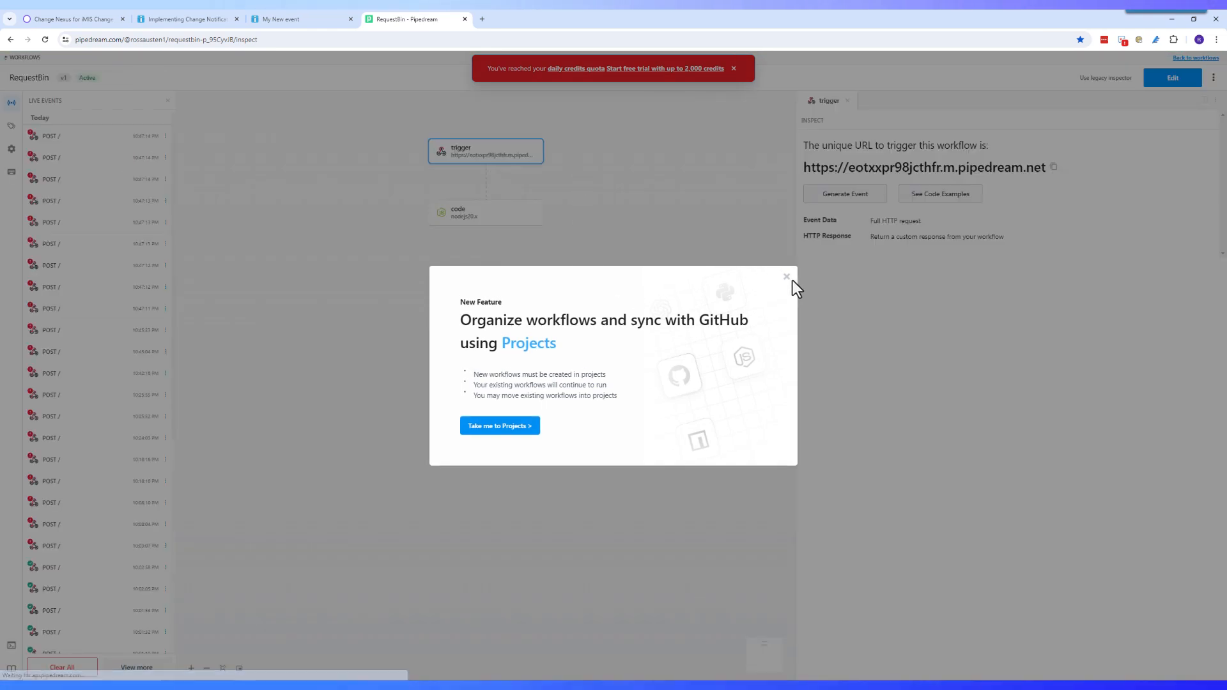
click(786, 276)
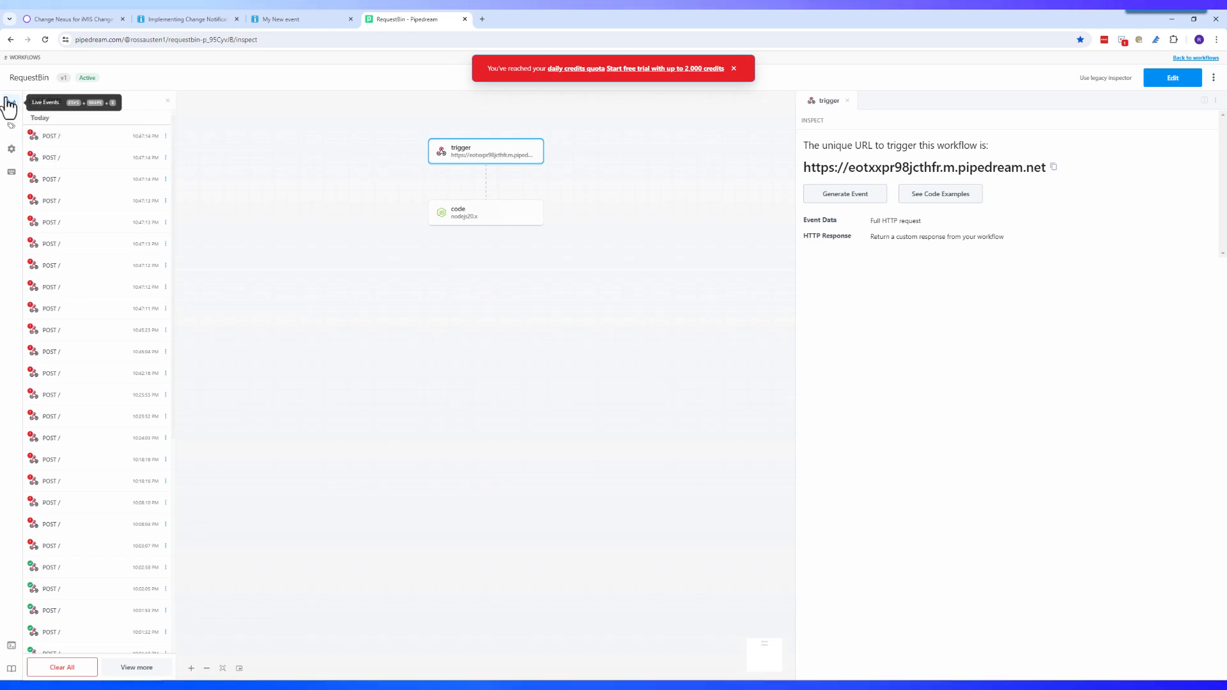
- Inspect the newest POST request in the live events, expanding its headers and checking the mode and body contents
click(79, 140)
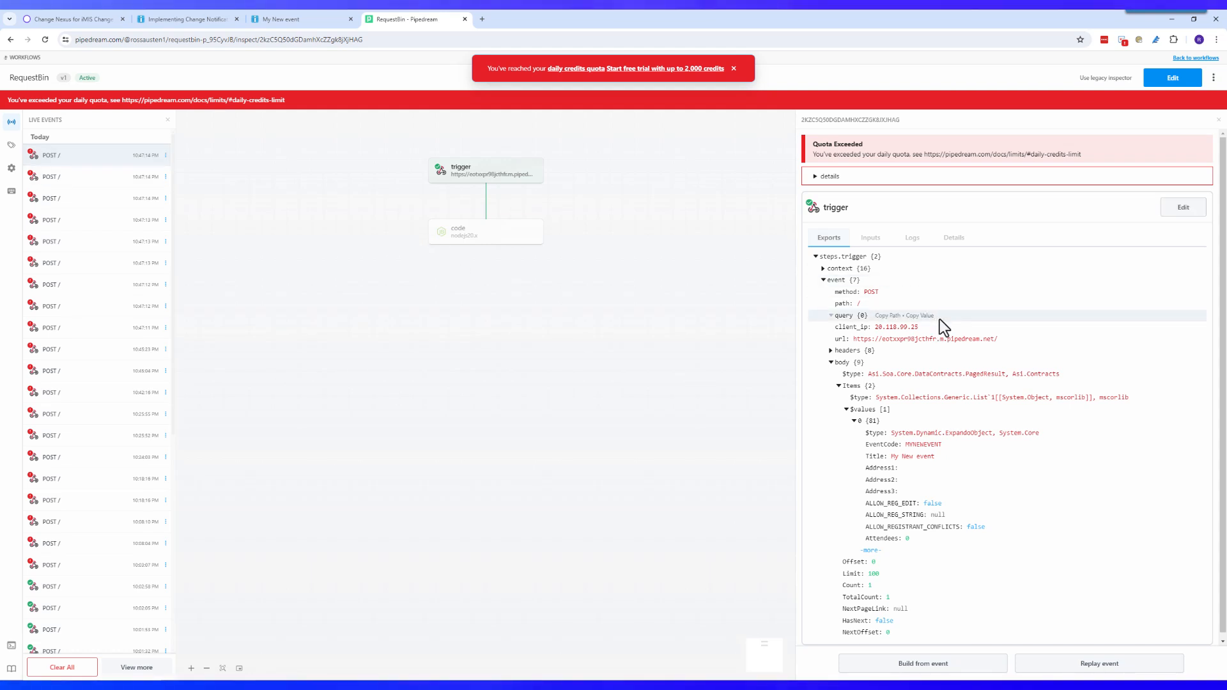
scroll(942, 353, down, 1)
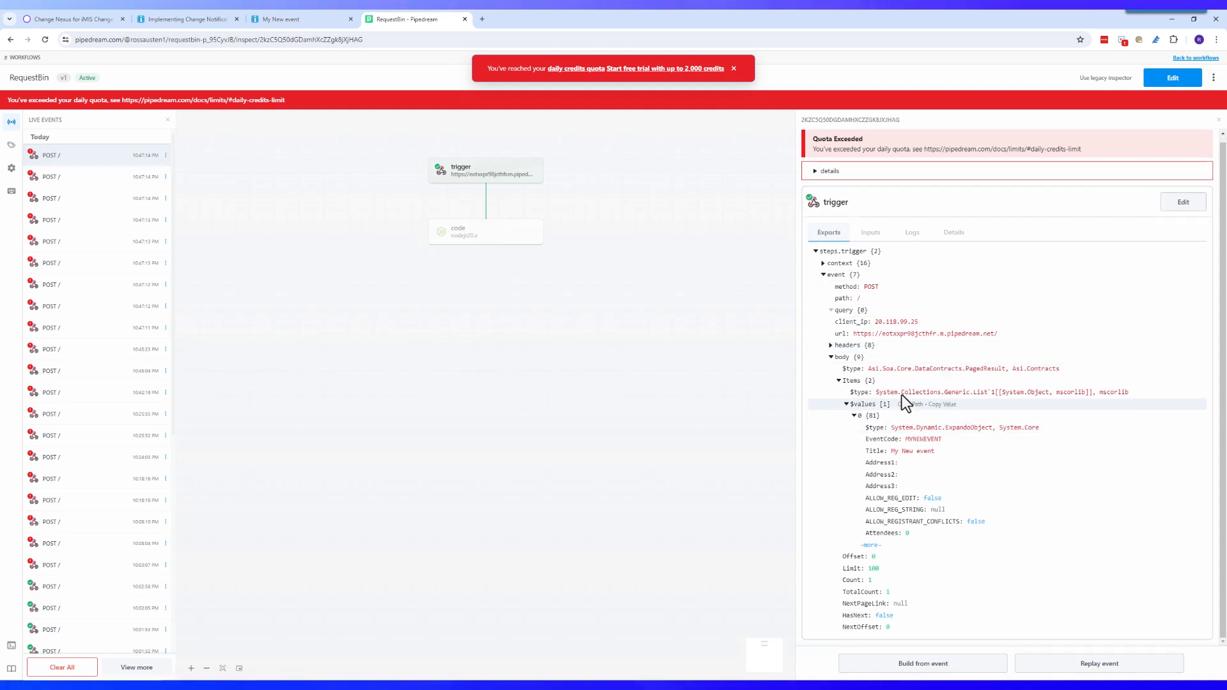
click(831, 346)
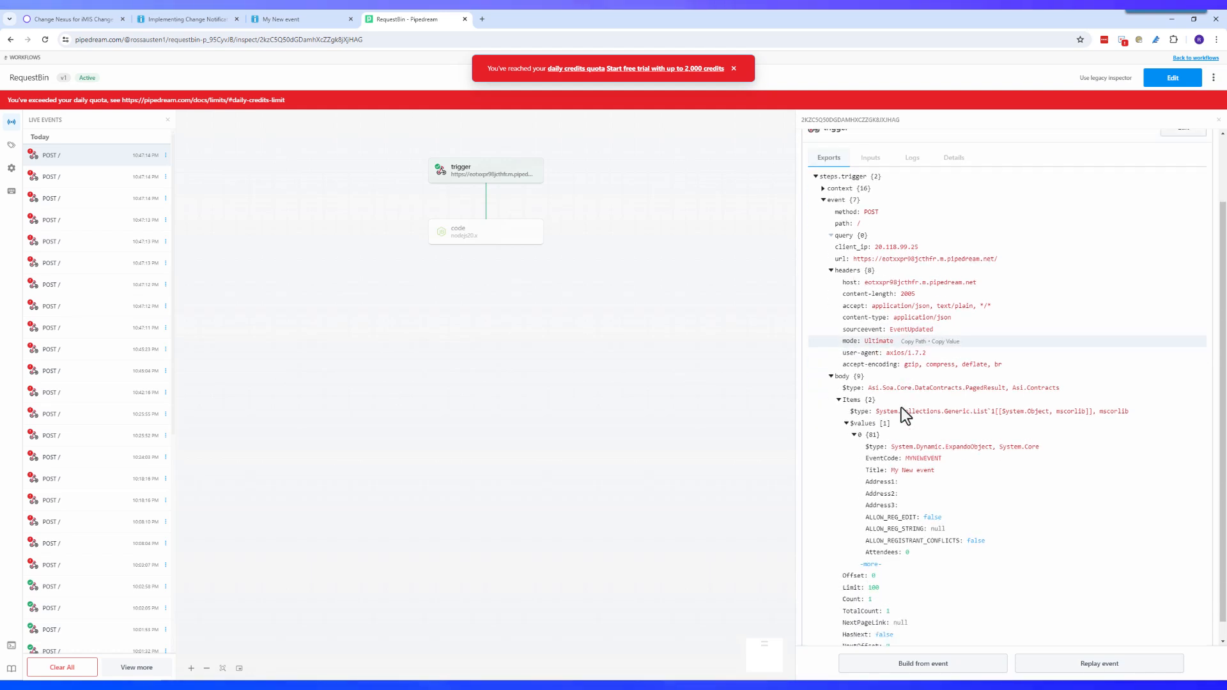
scroll(901, 409, down, 2)
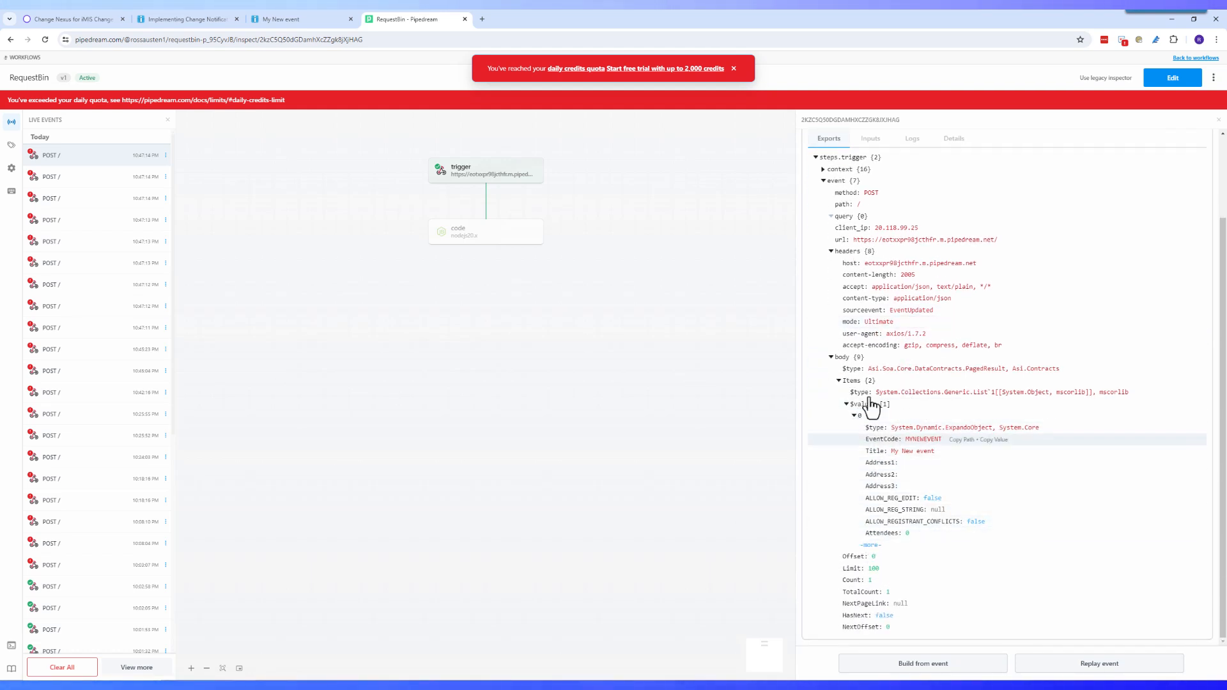
- Inspect the second POST request in the live events, reading through its body and expanding its headers to check the mode
click(99, 183)
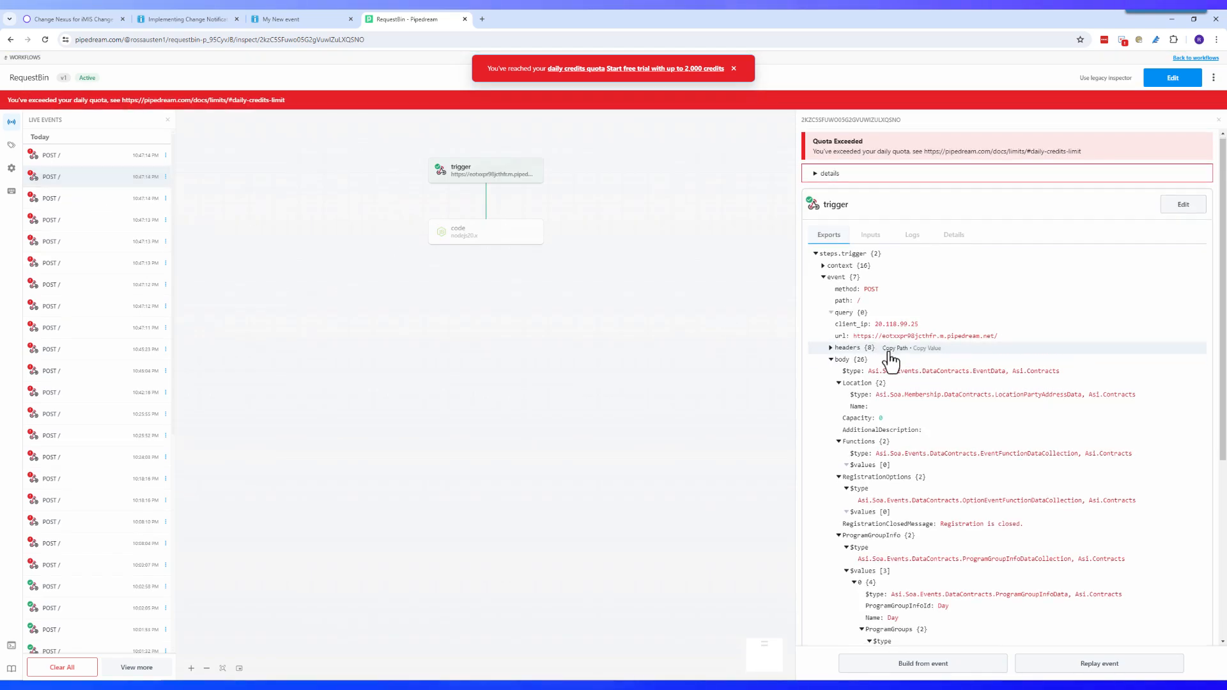
scroll(890, 361, down, 2)
scroll(931, 391, down, 4)
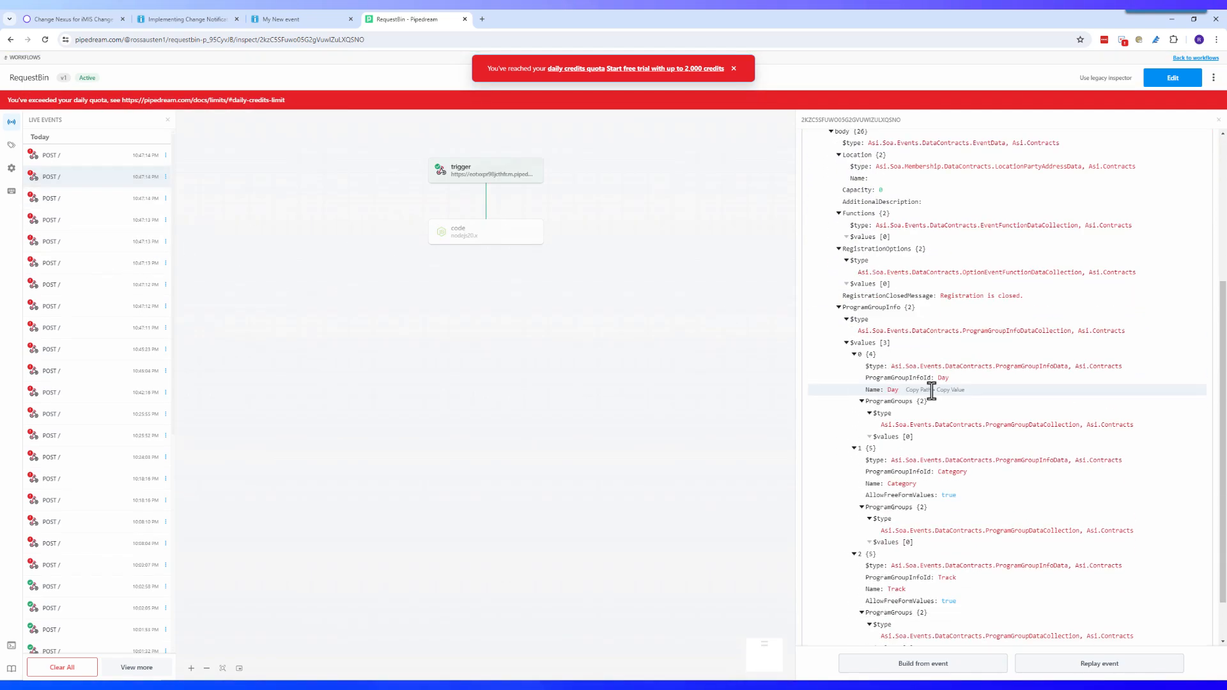
scroll(931, 392, up, 6)
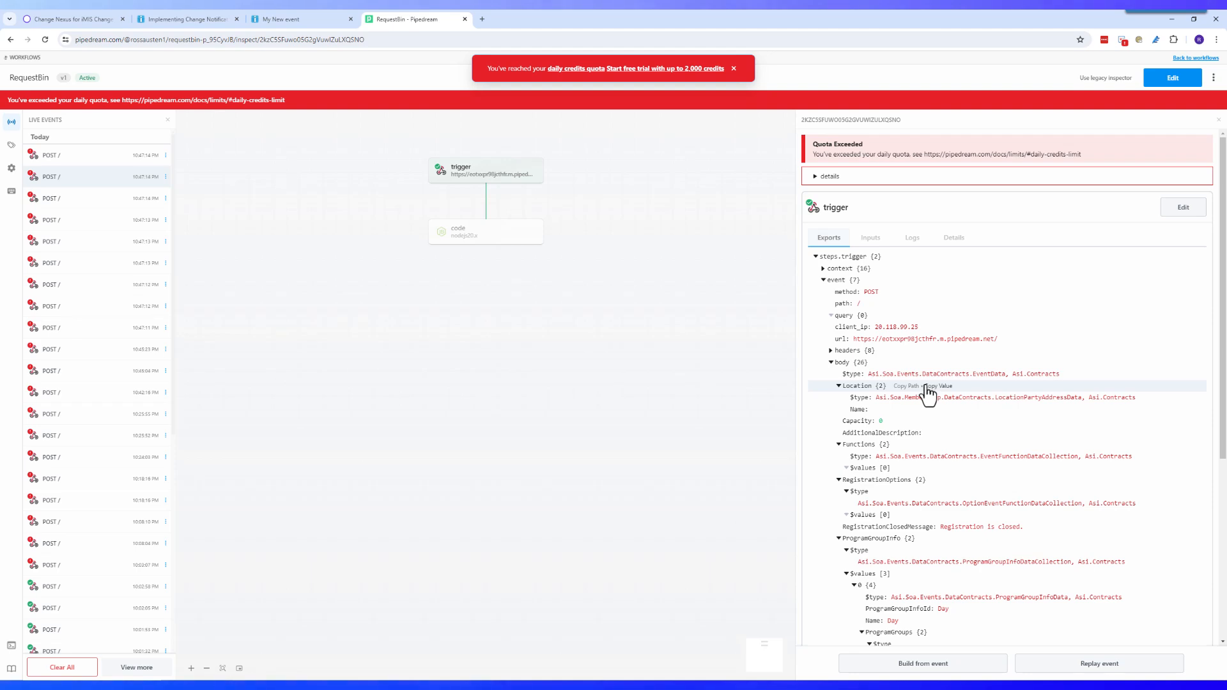
scroll(928, 394, down, 2)
click(831, 255)
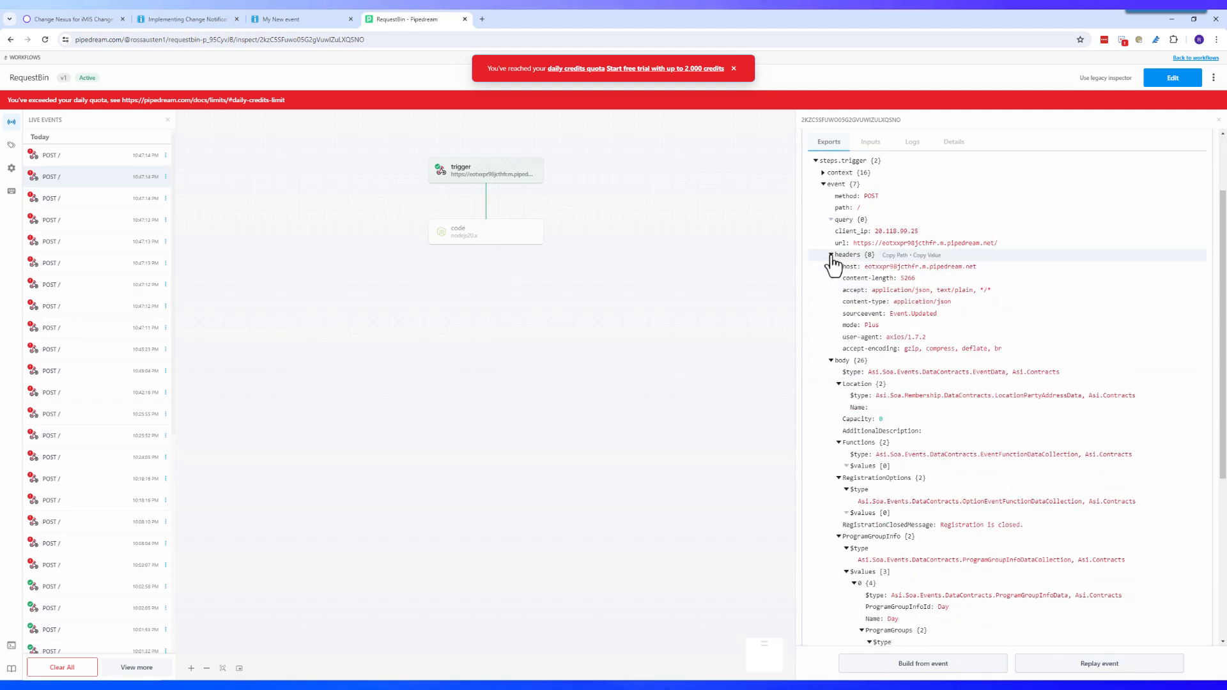
scroll(866, 329, down, 5)
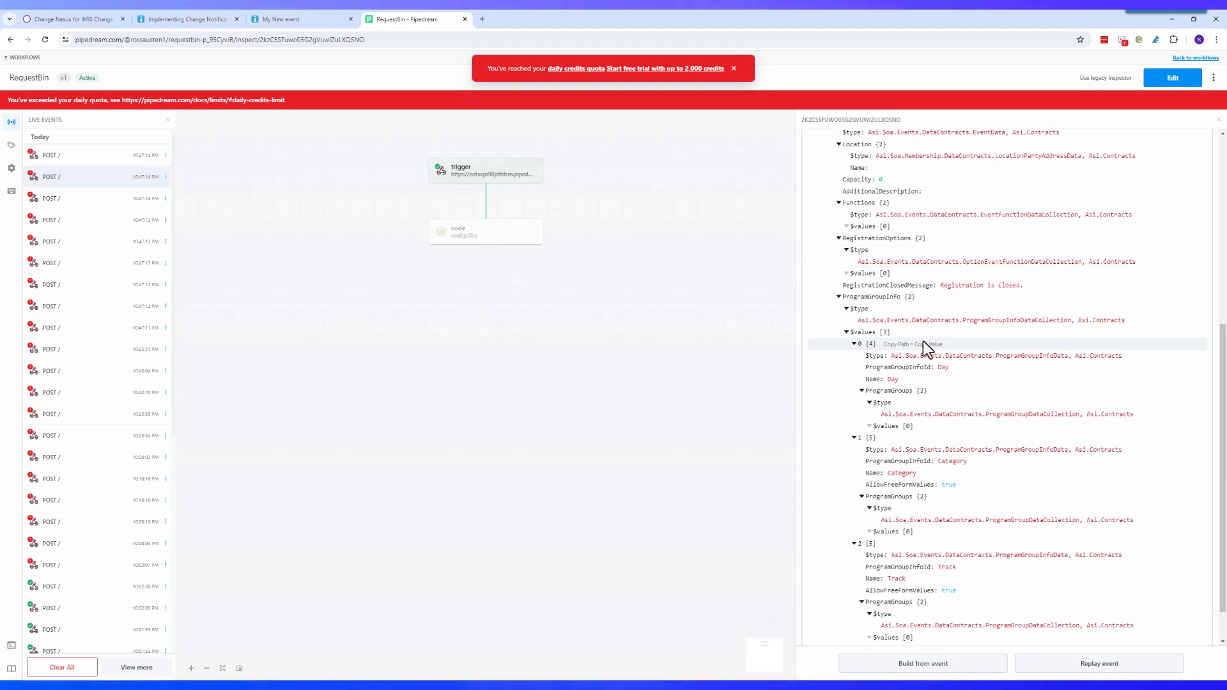
- Examine the third and fourth POST requests in the live events, expanding the headers of the fourth to check its mode
click(69, 199)
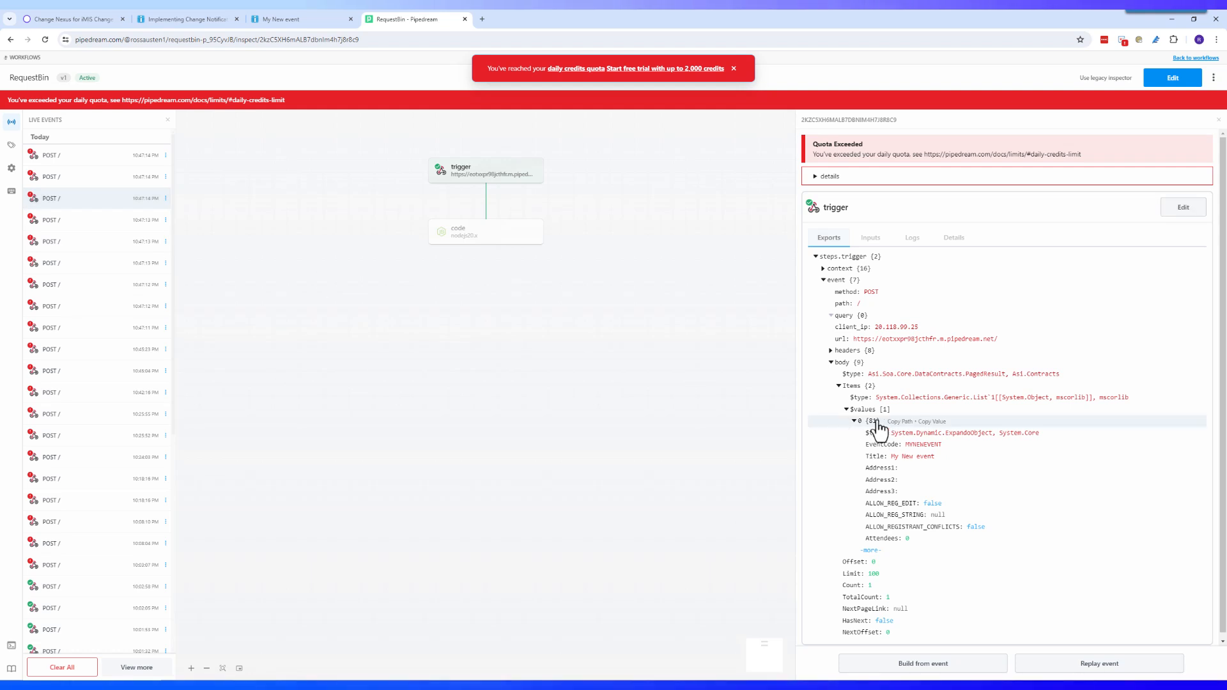
click(66, 224)
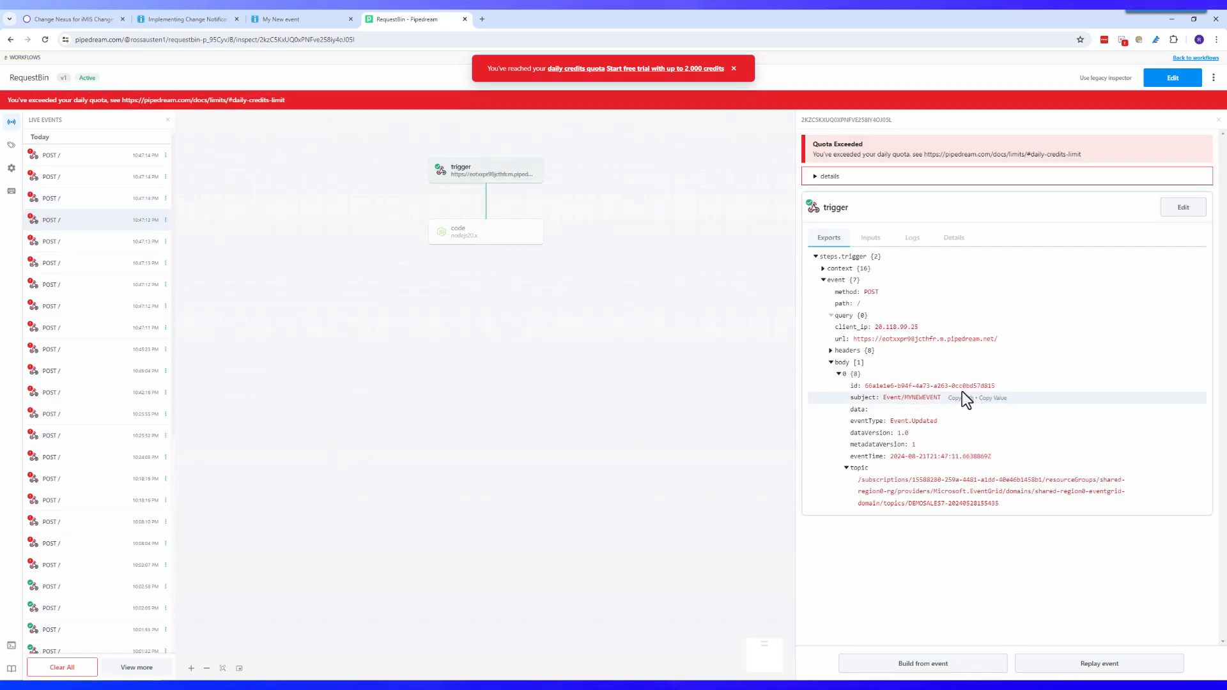
click(860, 353)
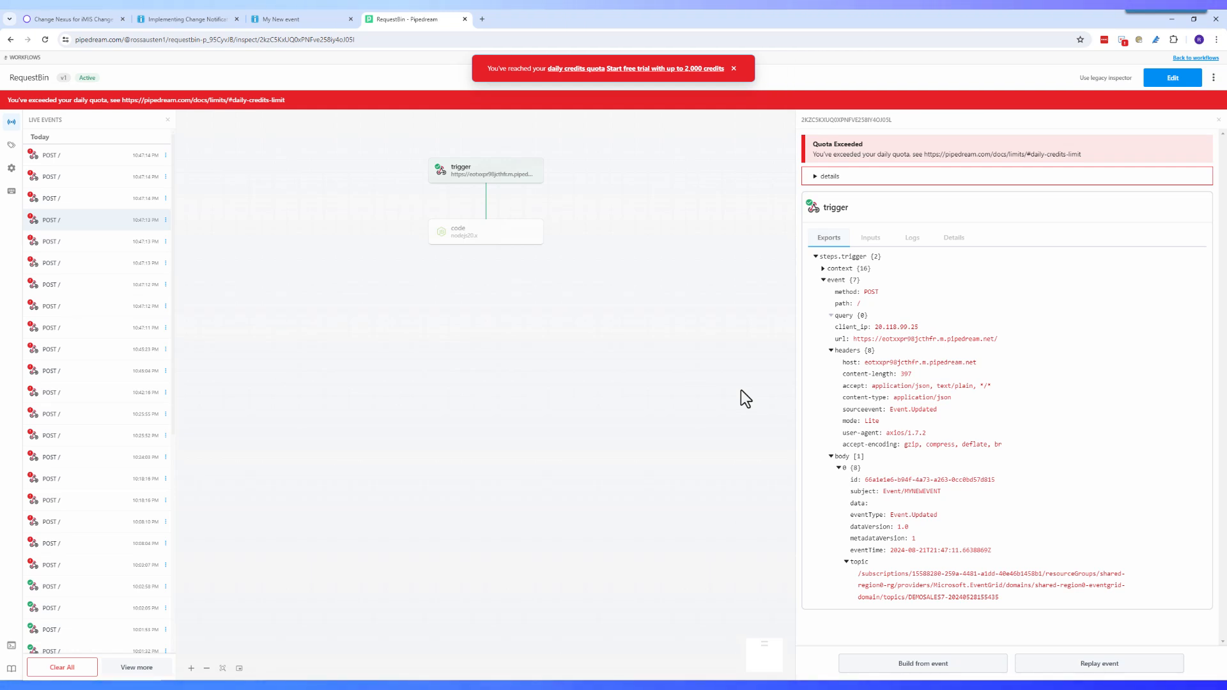
- Switch back to iMIS and open the Intelligent Query Architect from the RiSE area
click(303, 24)
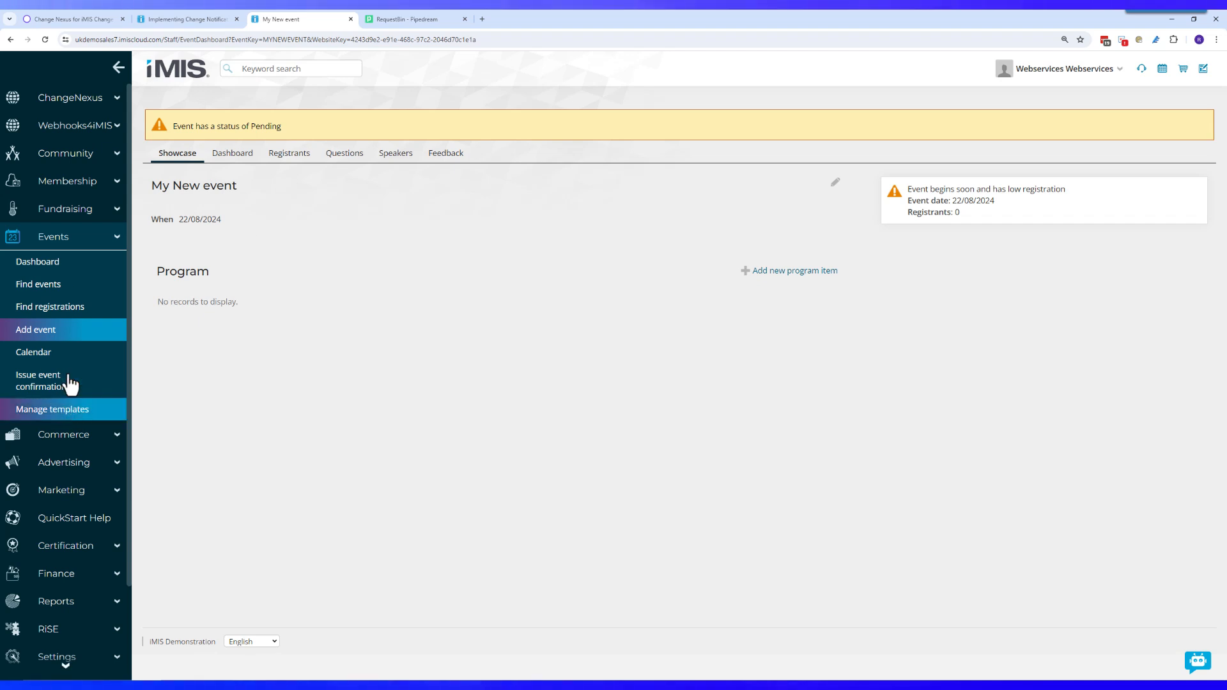
click(111, 630)
scroll(99, 532, down, 1)
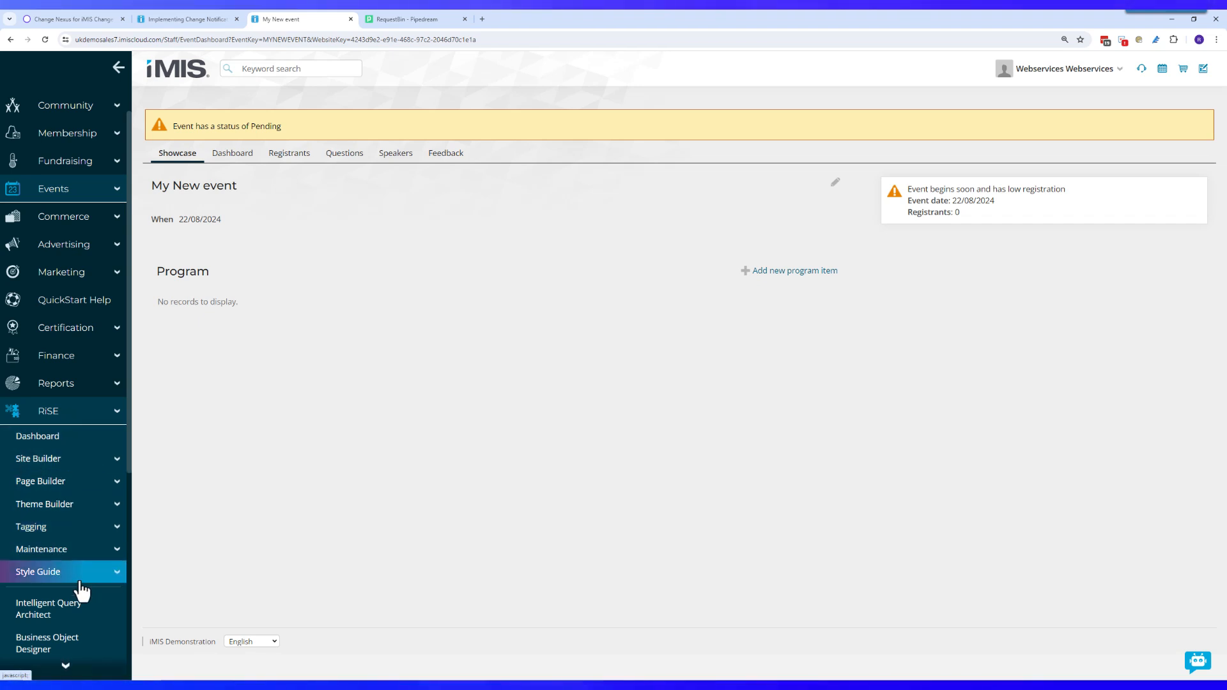
click(70, 607)
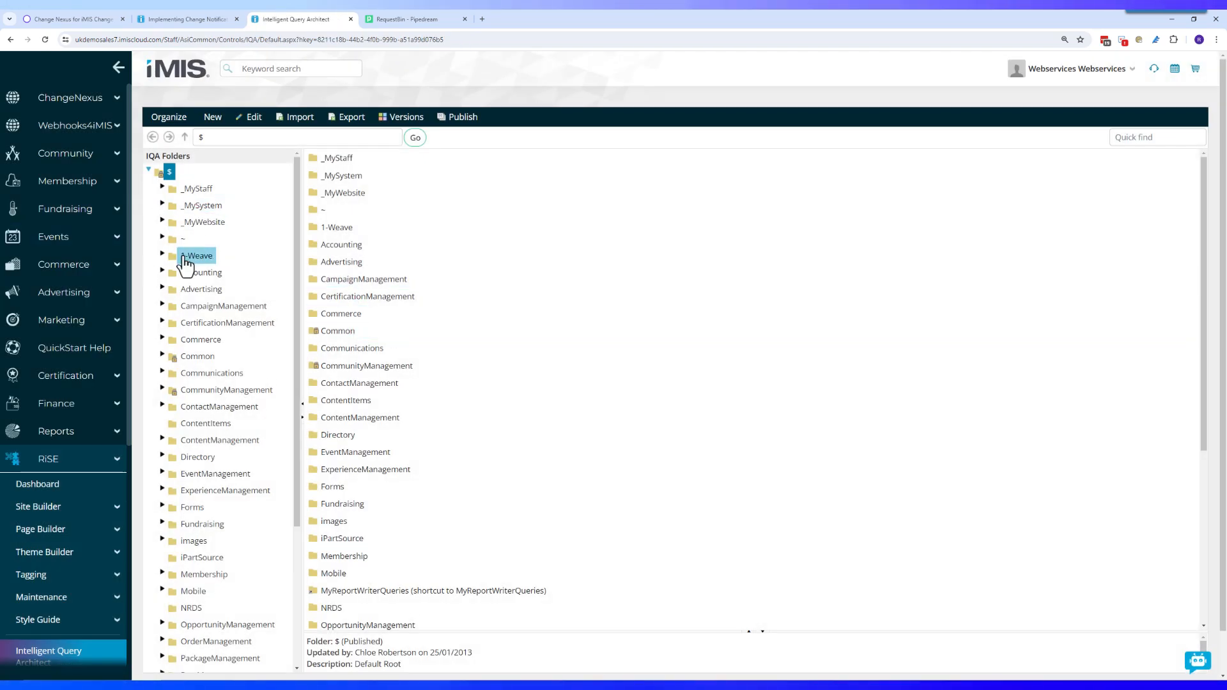
- Browse the query folders to 1-Weave/ChangeNexus and review the queries in its Zapier Integration and Samples folders, including EventUpdated
click(182, 239)
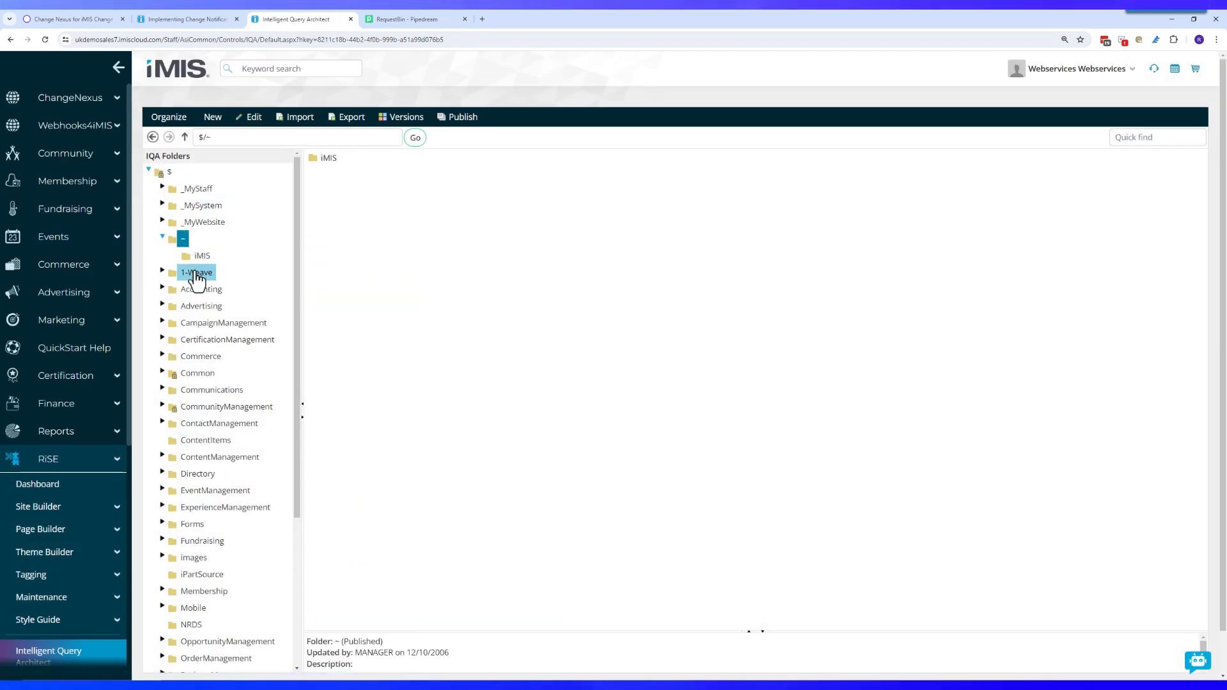
click(195, 272)
click(210, 290)
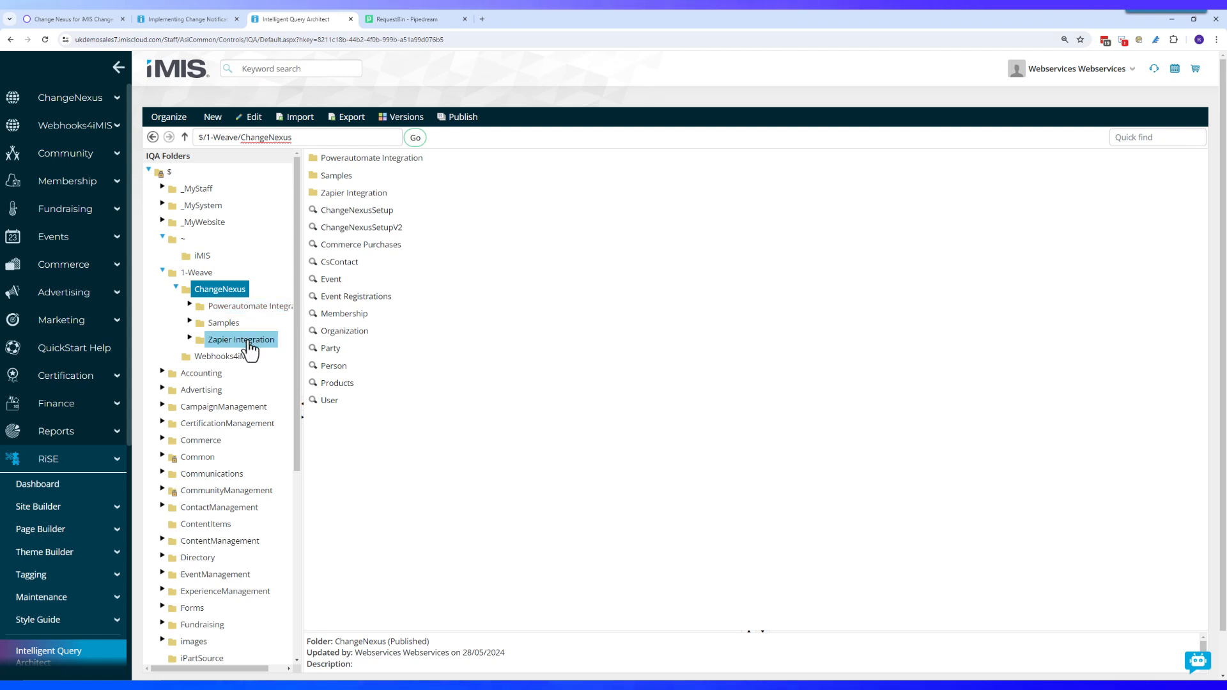
click(213, 340)
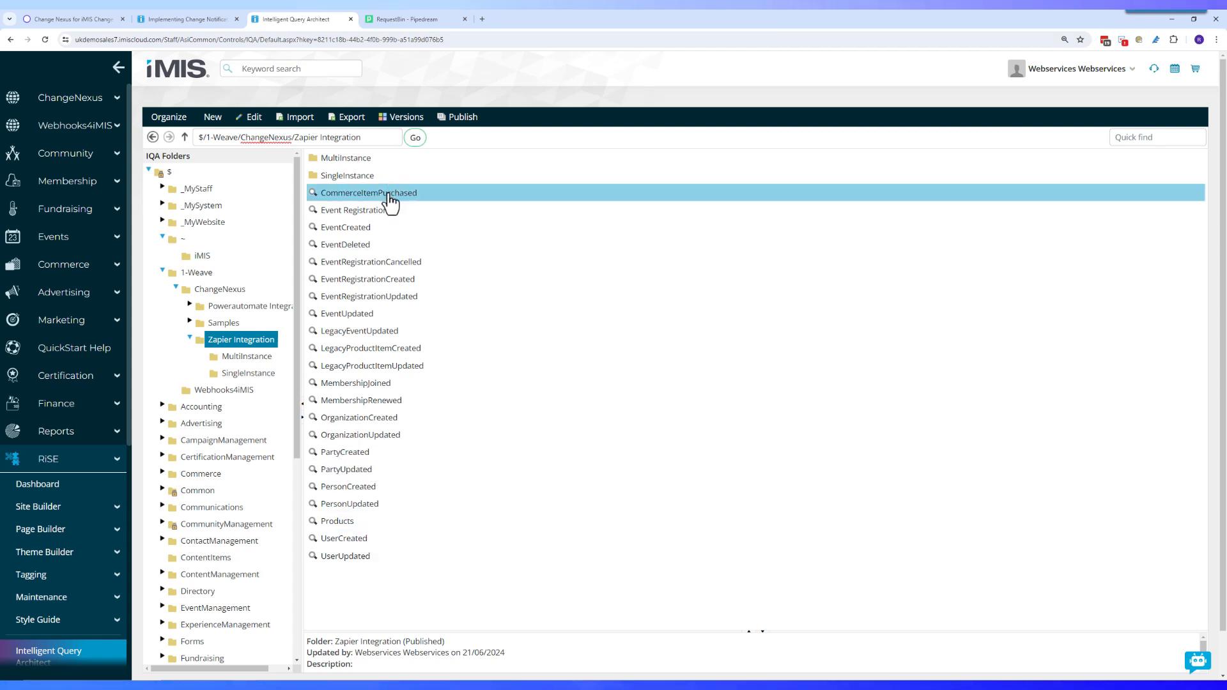
click(443, 217)
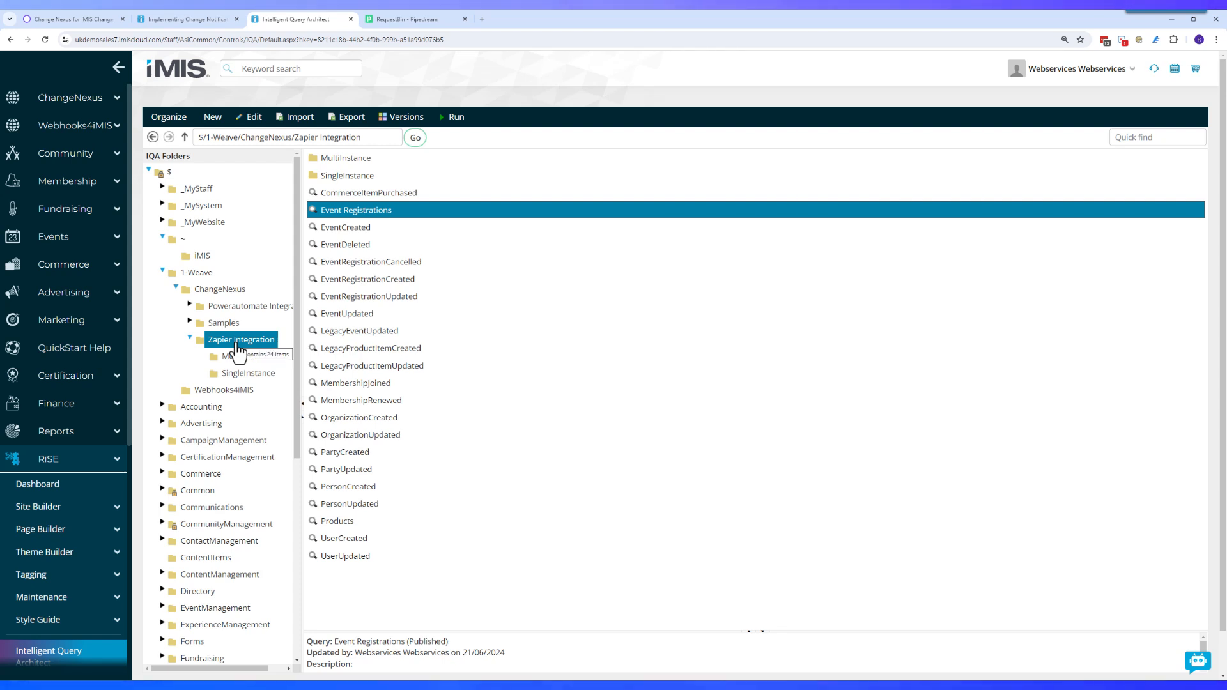
click(362, 314)
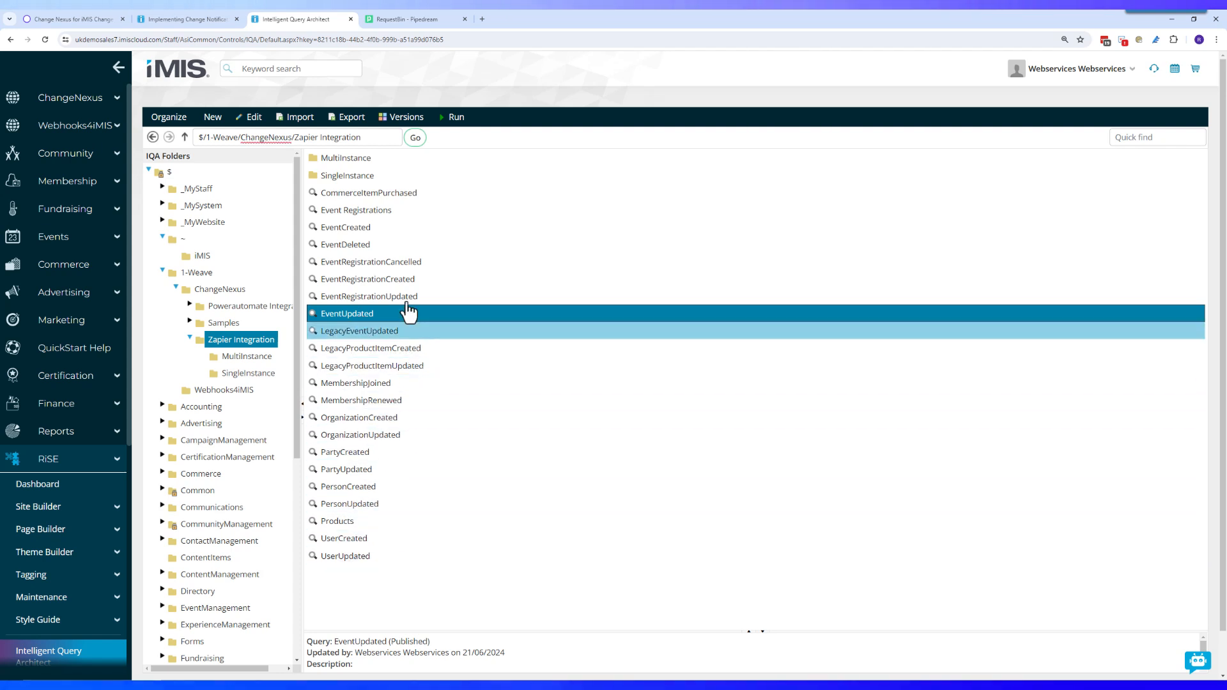
click(223, 324)
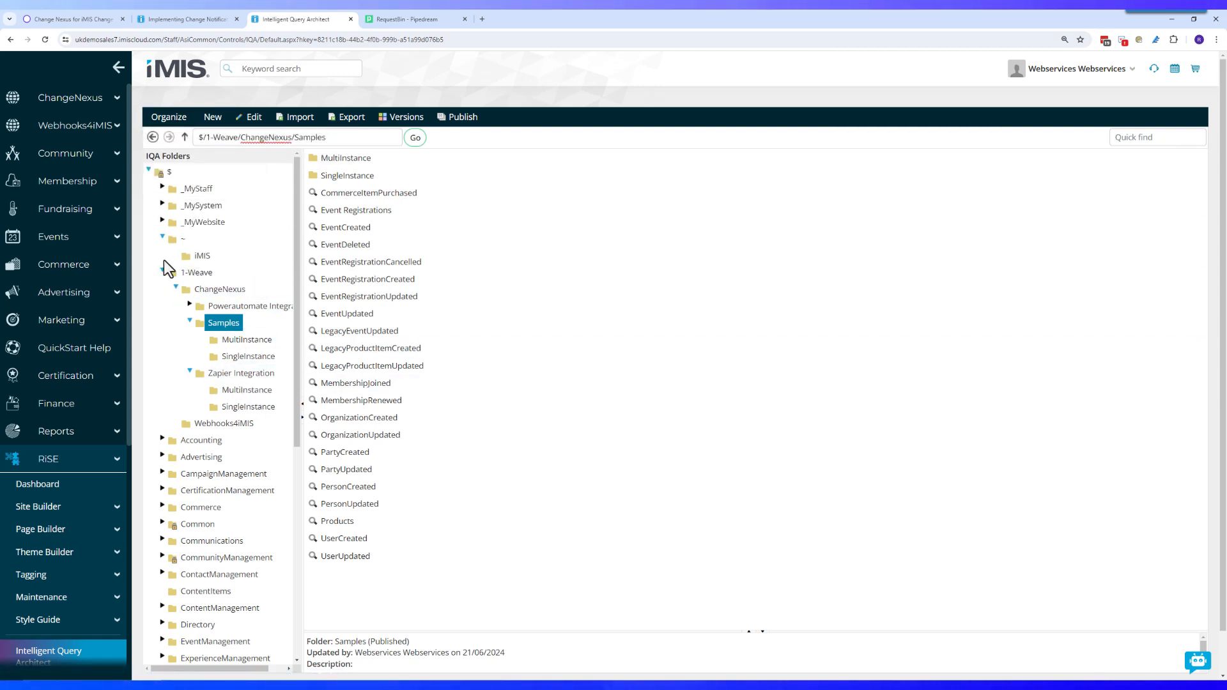
- Open the ChangeNexus Configuration page
click(81, 102)
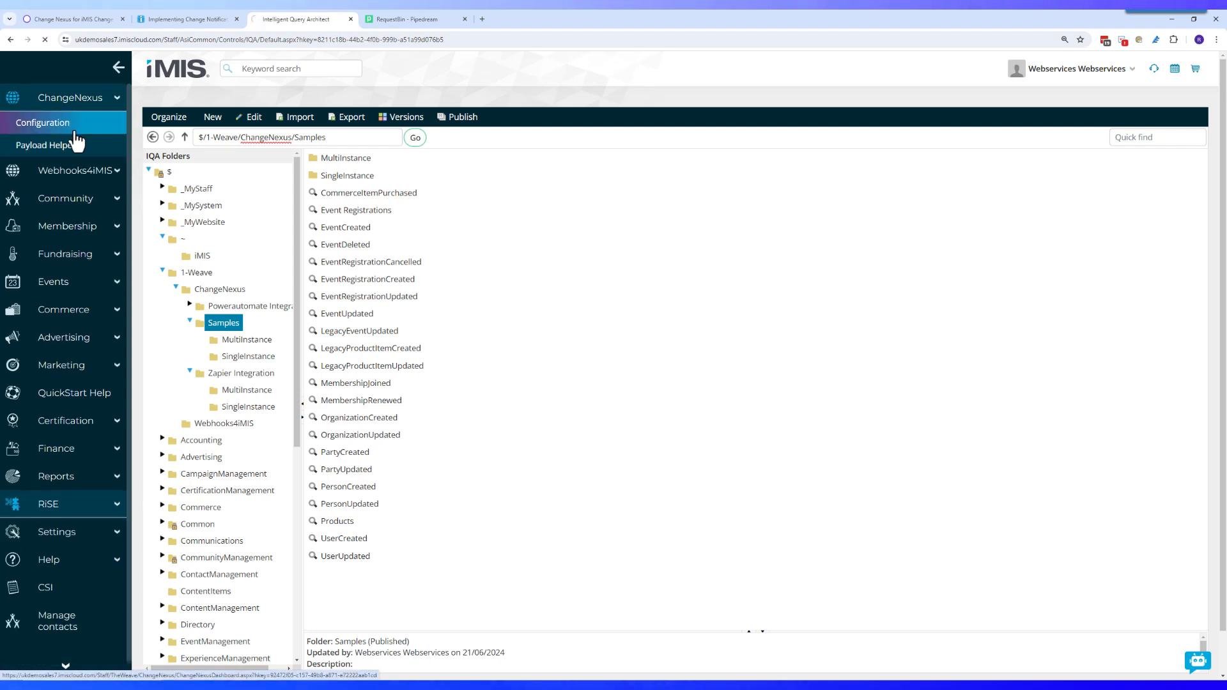